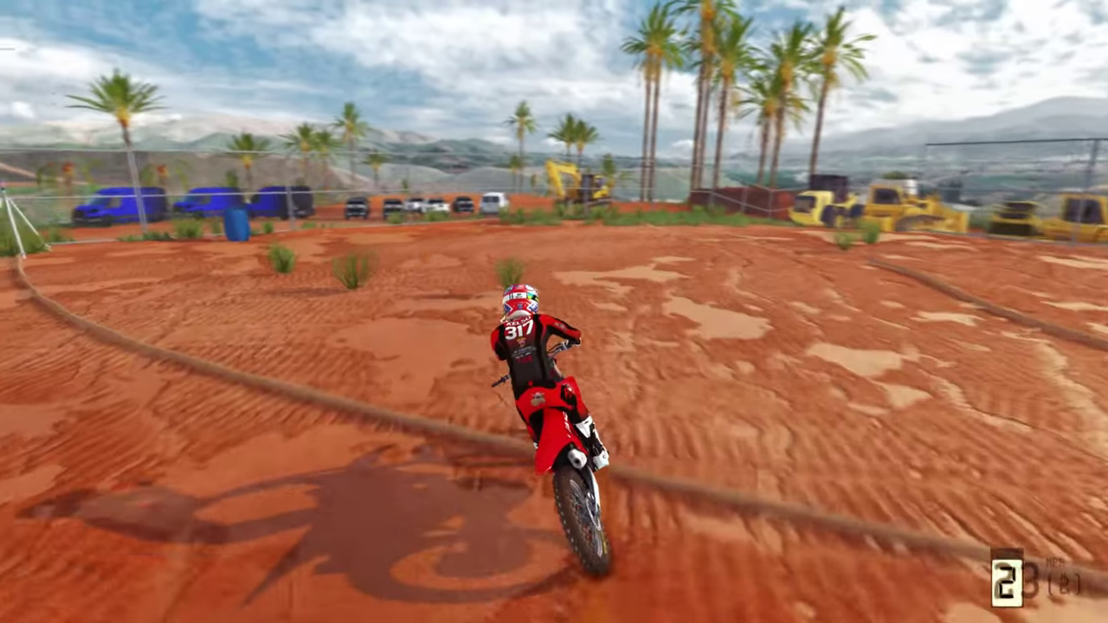
Step: Cycle the MX Bikes camera to the Dynamic Onboard first-person view
{"action": "key", "text": "c"}
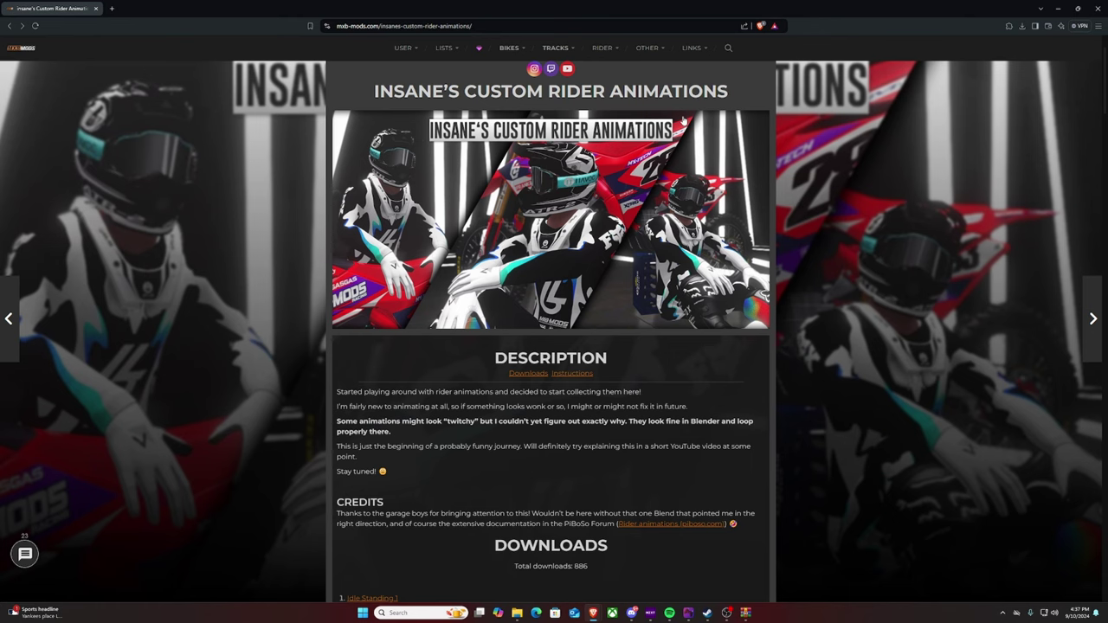
{"action": "scroll", "coordinate": [772, 218], "scroll_direction": "down", "scroll_amount": 1}
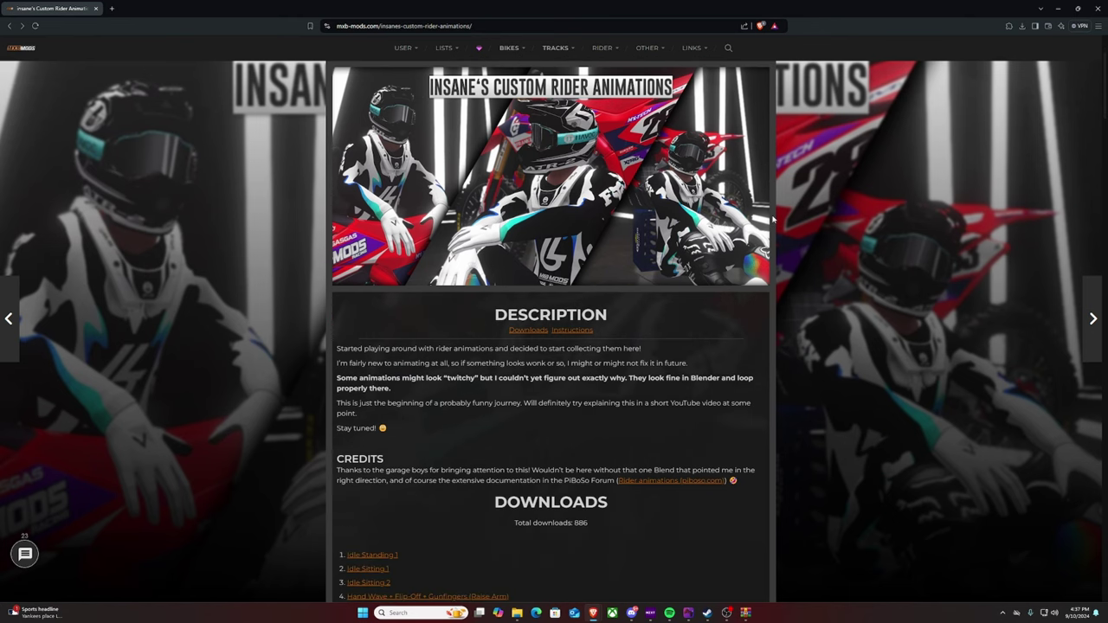
{"action": "scroll", "coordinate": [742, 212], "scroll_direction": "down", "scroll_amount": 2}
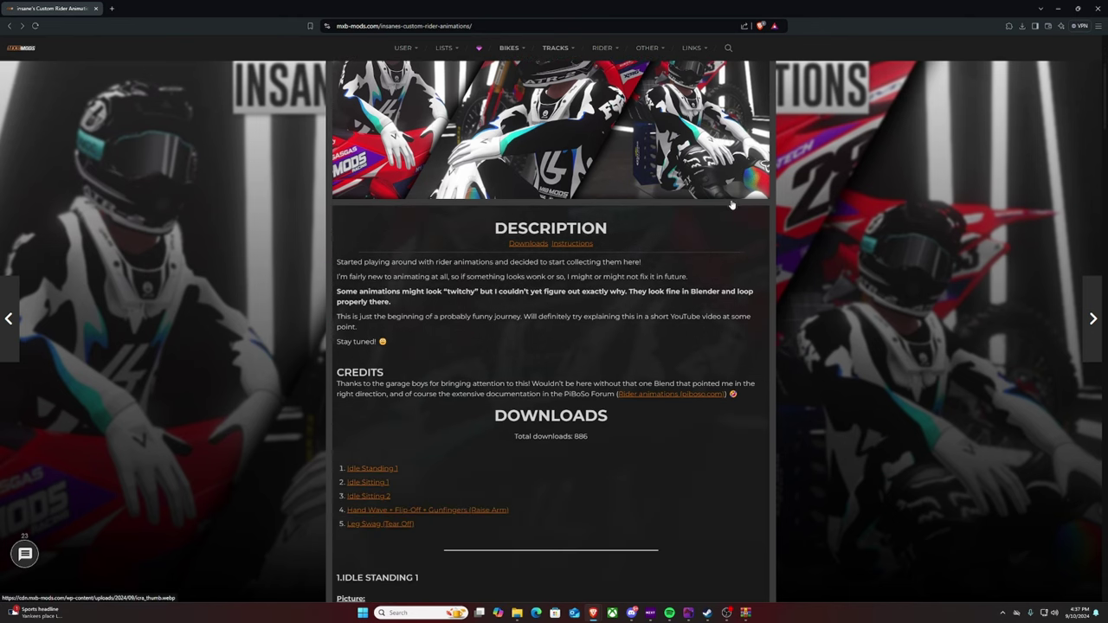
{"action": "scroll", "coordinate": [732, 205], "scroll_direction": "down", "scroll_amount": 1}
{"action": "scroll", "coordinate": [379, 320], "scroll_direction": "down", "scroll_amount": 5}
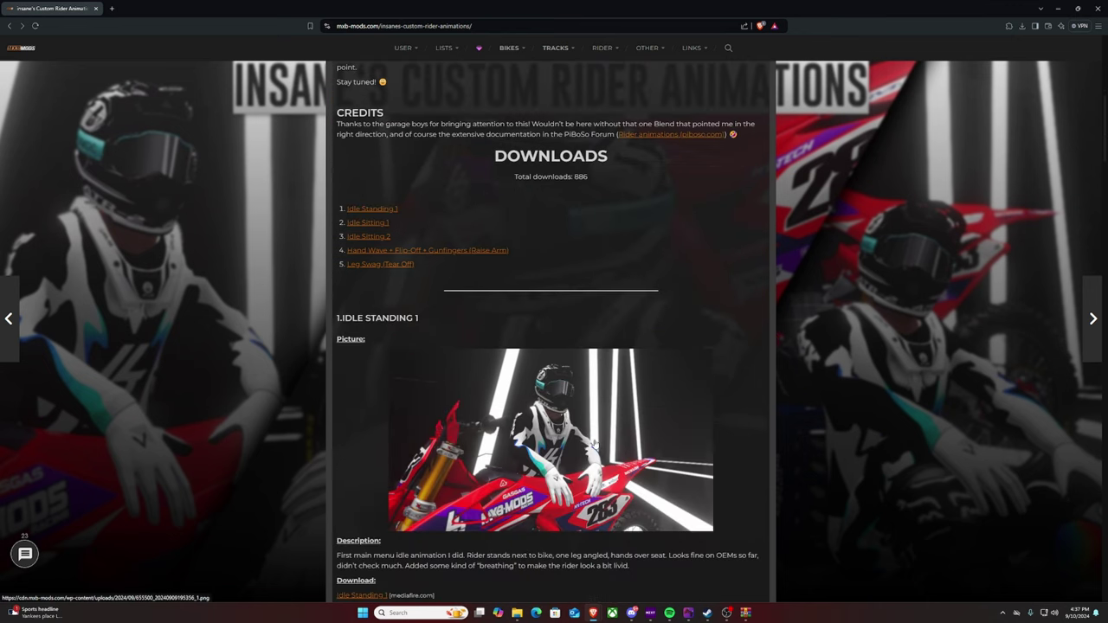
{"action": "scroll", "coordinate": [676, 460], "scroll_direction": "down", "scroll_amount": 1}
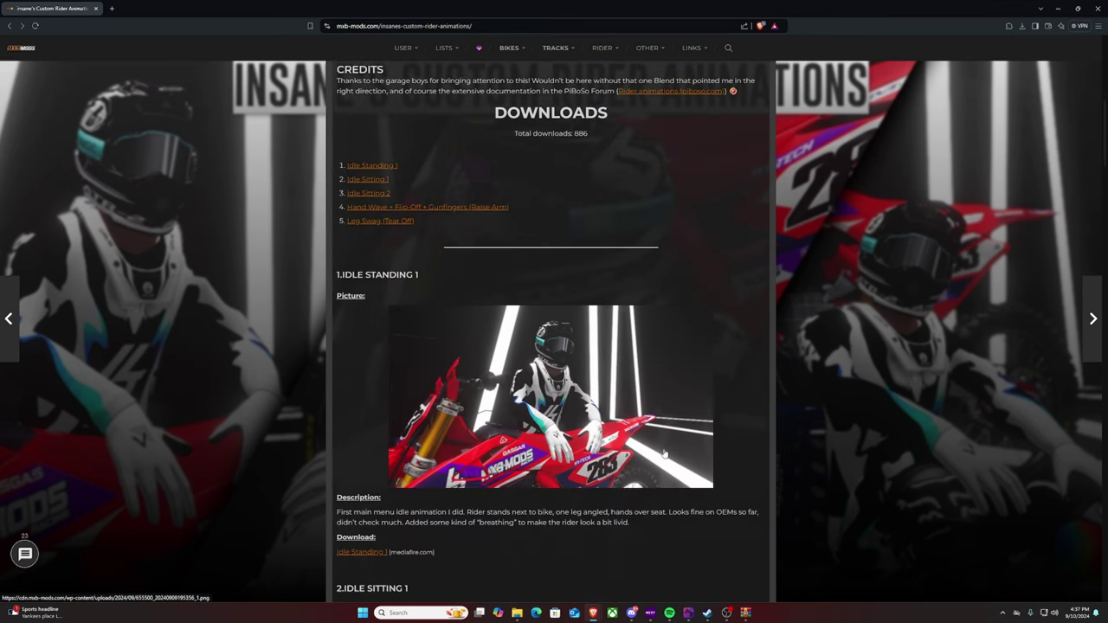
{"action": "scroll", "coordinate": [705, 421], "scroll_direction": "down", "scroll_amount": 8}
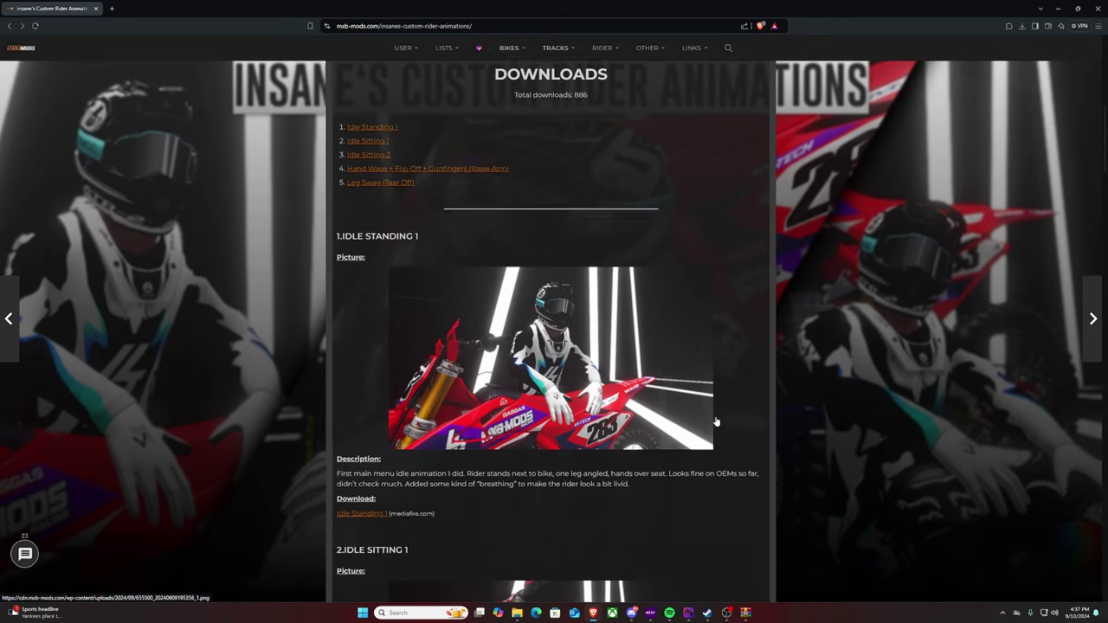
{"action": "scroll", "coordinate": [572, 376], "scroll_direction": "down", "scroll_amount": 10}
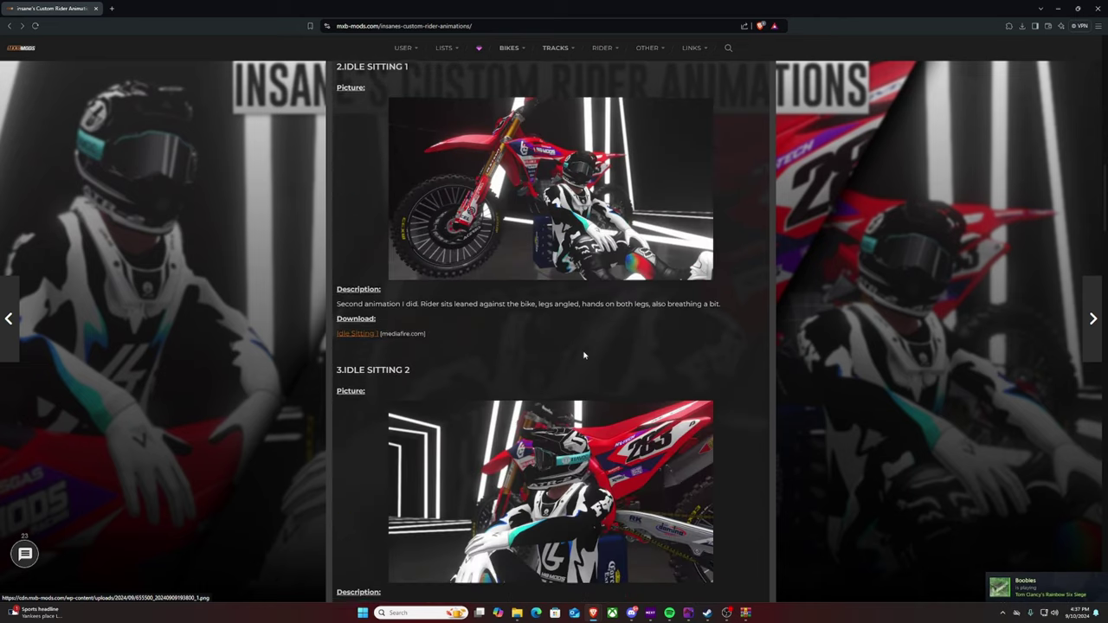
{"action": "scroll", "coordinate": [572, 376], "scroll_direction": "up", "scroll_amount": 4}
{"action": "scroll", "coordinate": [570, 386], "scroll_direction": "up", "scroll_amount": 12}
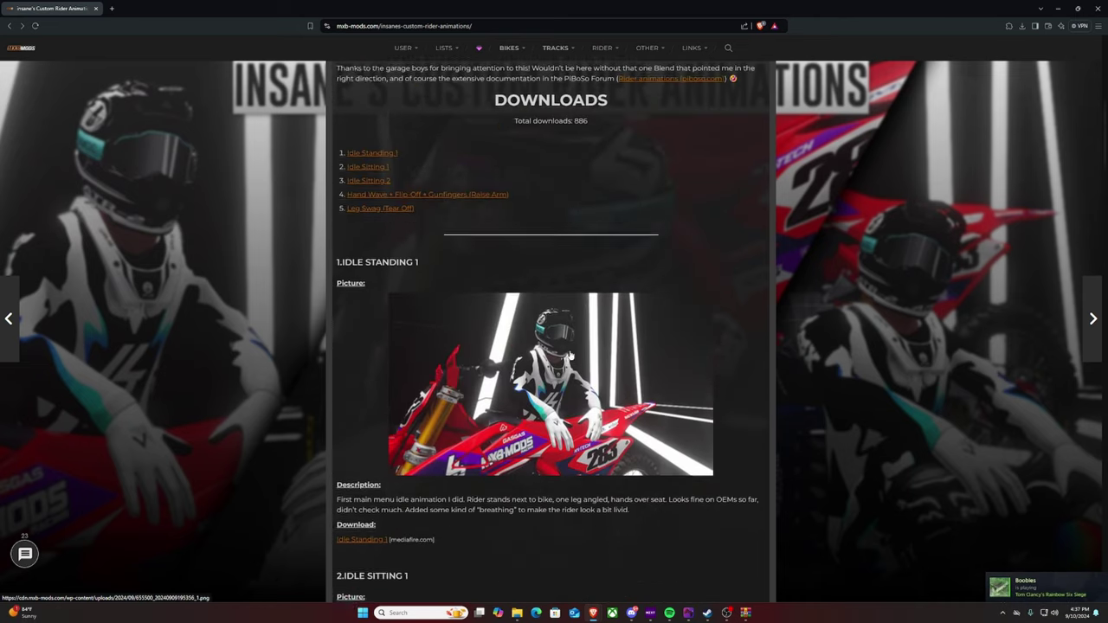
{"action": "scroll", "coordinate": [554, 390], "scroll_direction": "down", "scroll_amount": 7}
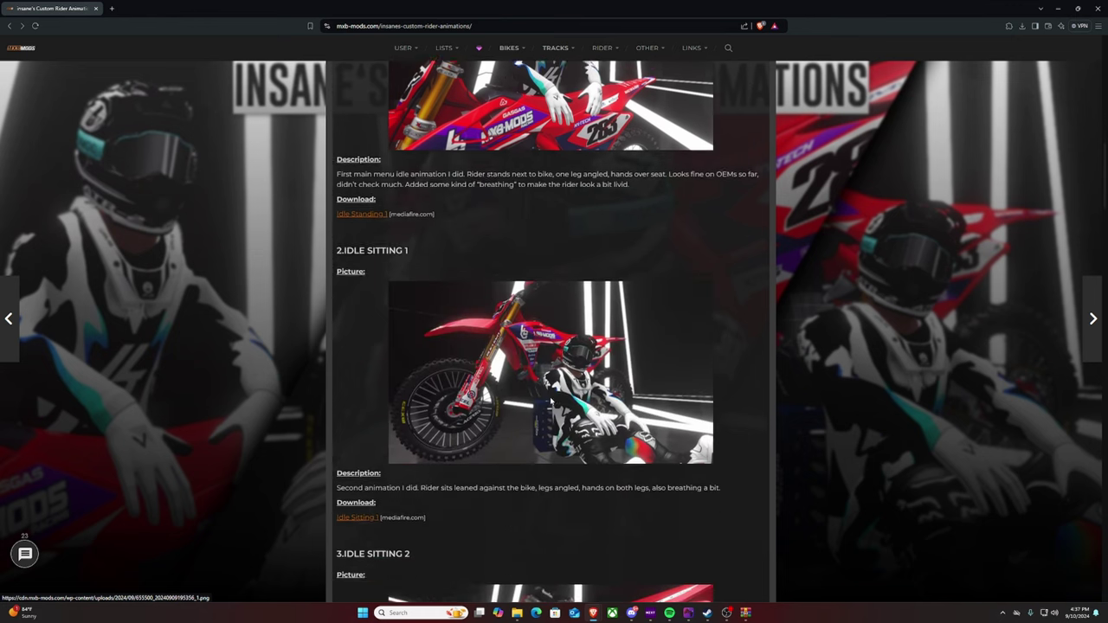
{"action": "scroll", "coordinate": [547, 332], "scroll_direction": "down", "scroll_amount": 4}
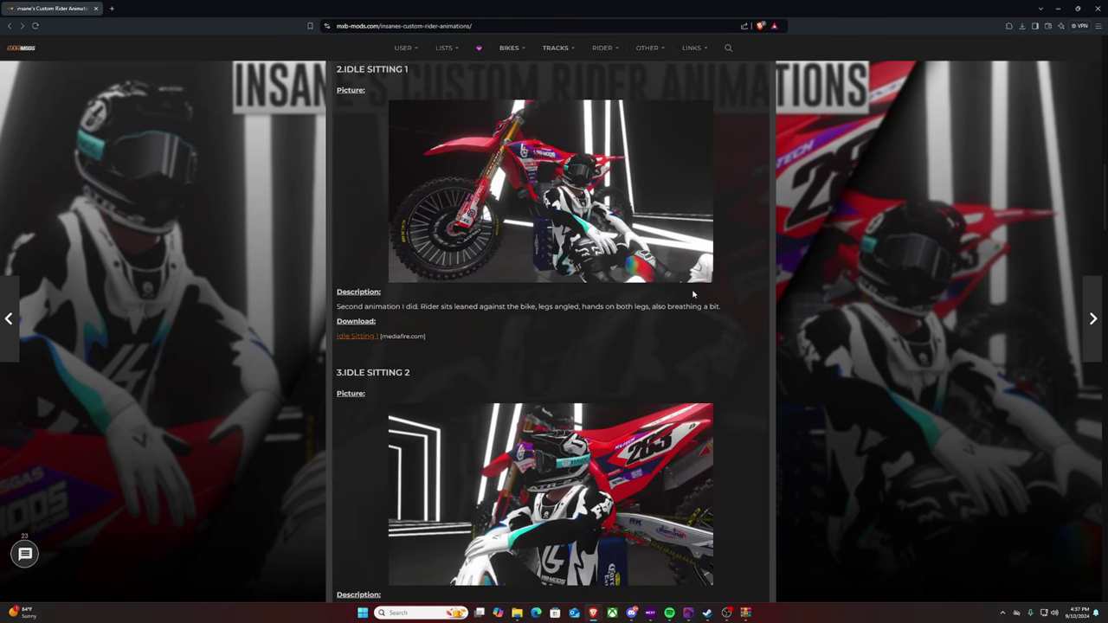
{"action": "scroll", "coordinate": [674, 305], "scroll_direction": "up", "scroll_amount": 6}
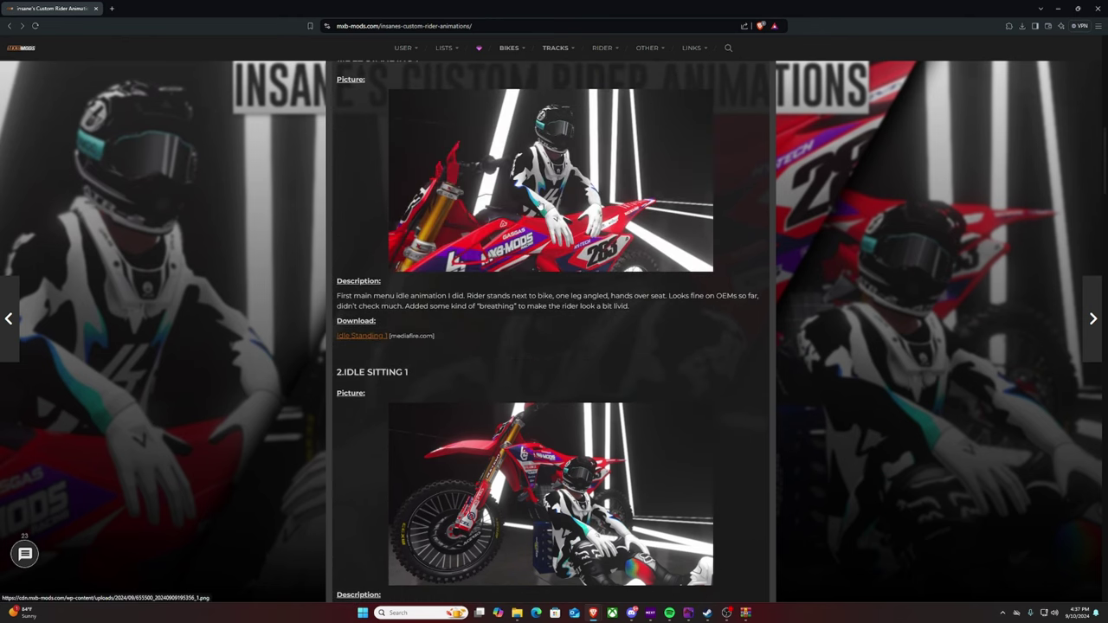
{"action": "scroll", "coordinate": [608, 257], "scroll_direction": "up", "scroll_amount": 1}
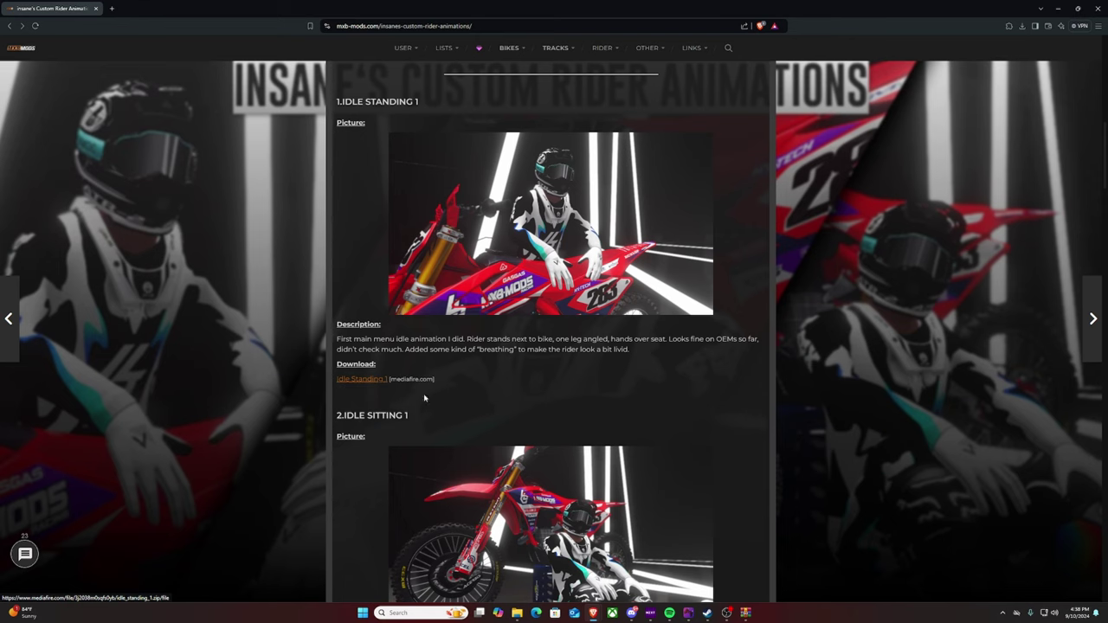
{"action": "scroll", "coordinate": [425, 398], "scroll_direction": "down", "scroll_amount": 2}
{"action": "scroll", "coordinate": [450, 355], "scroll_direction": "up", "scroll_amount": 2}
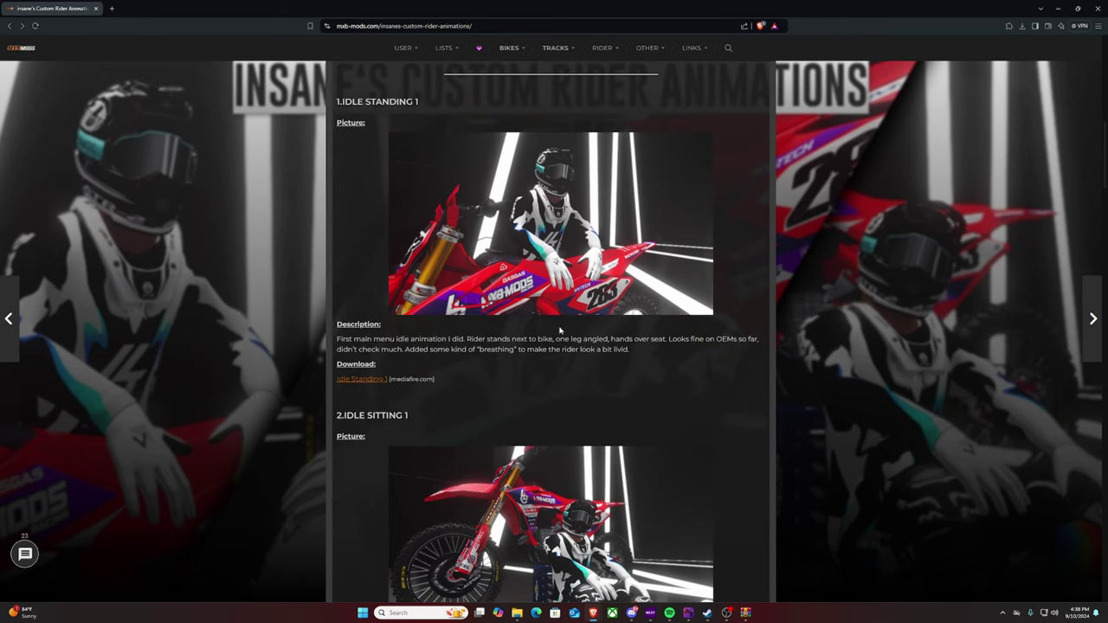
{"action": "scroll", "coordinate": [559, 330], "scroll_direction": "down", "scroll_amount": 3}
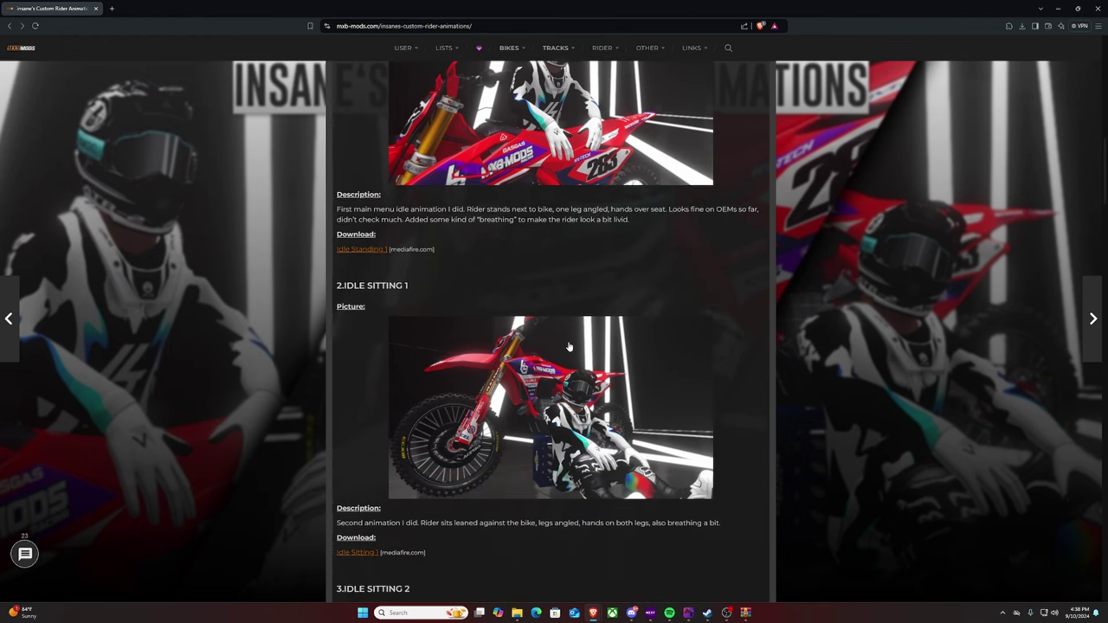
{"action": "scroll", "coordinate": [563, 338], "scroll_direction": "down", "scroll_amount": 3}
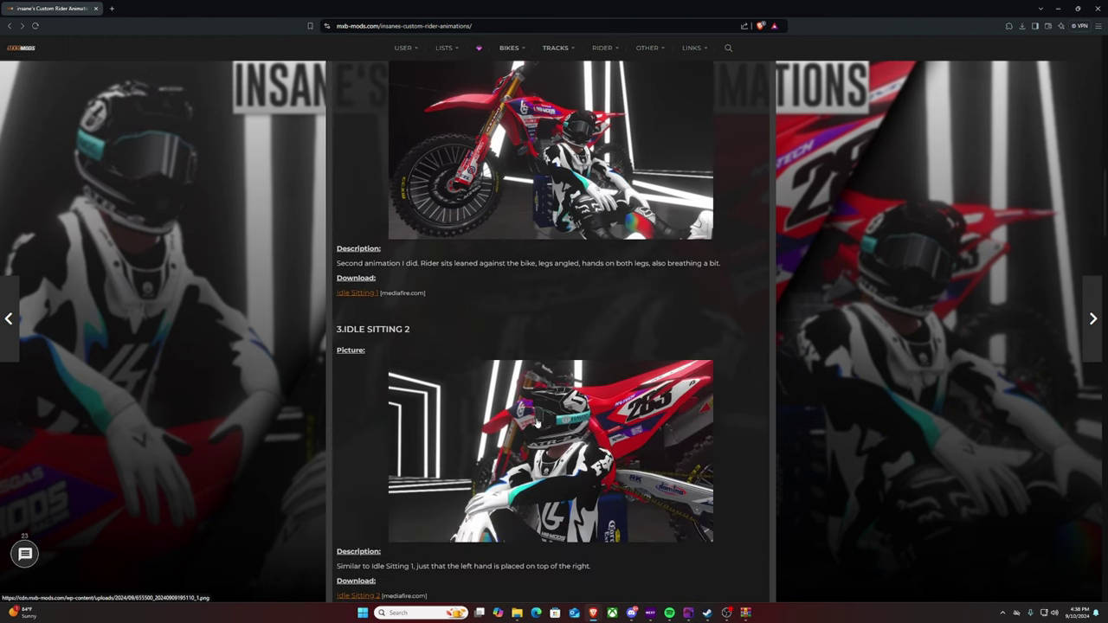
{"action": "scroll", "coordinate": [554, 294], "scroll_direction": "down", "scroll_amount": 3}
{"action": "scroll", "coordinate": [484, 268], "scroll_direction": "down", "scroll_amount": 3}
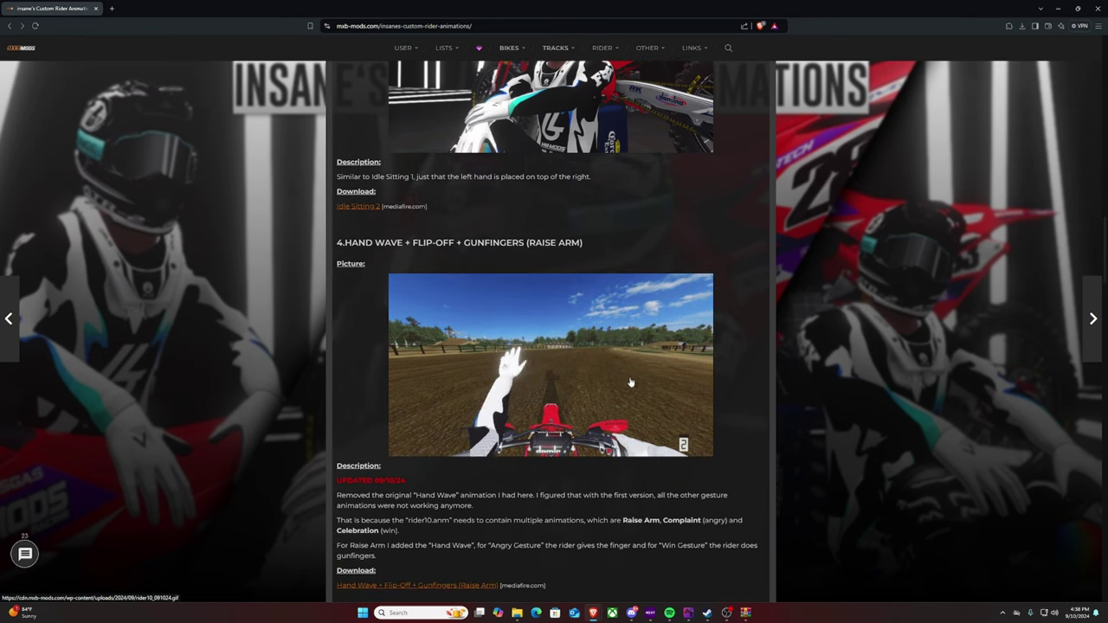
{"action": "scroll", "coordinate": [735, 375], "scroll_direction": "down", "scroll_amount": 4}
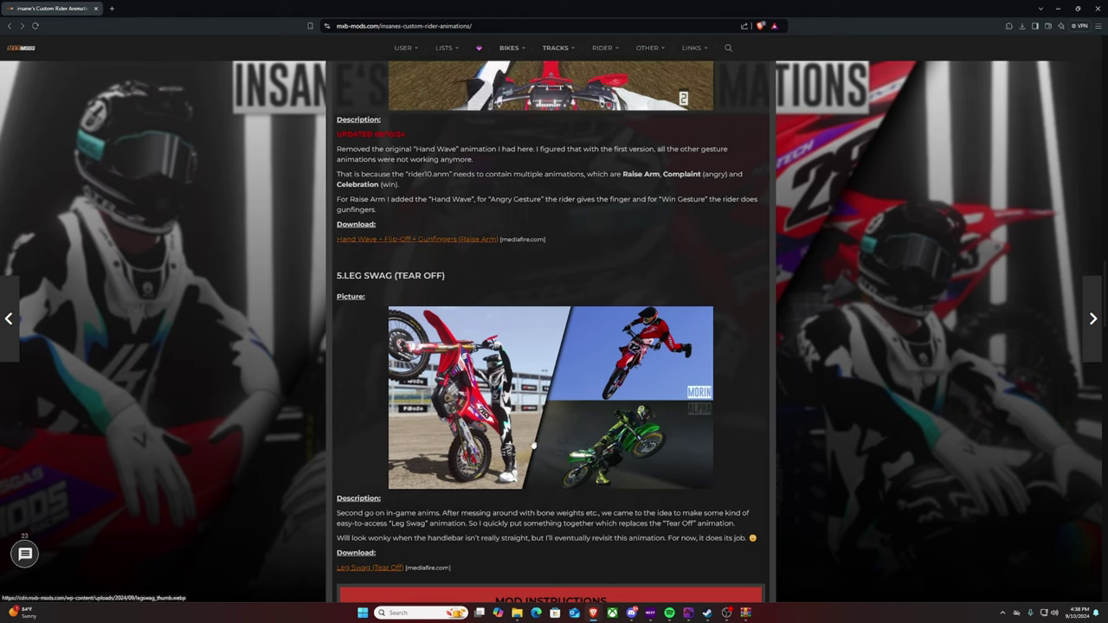
{"action": "scroll", "coordinate": [547, 443], "scroll_direction": "down", "scroll_amount": 1}
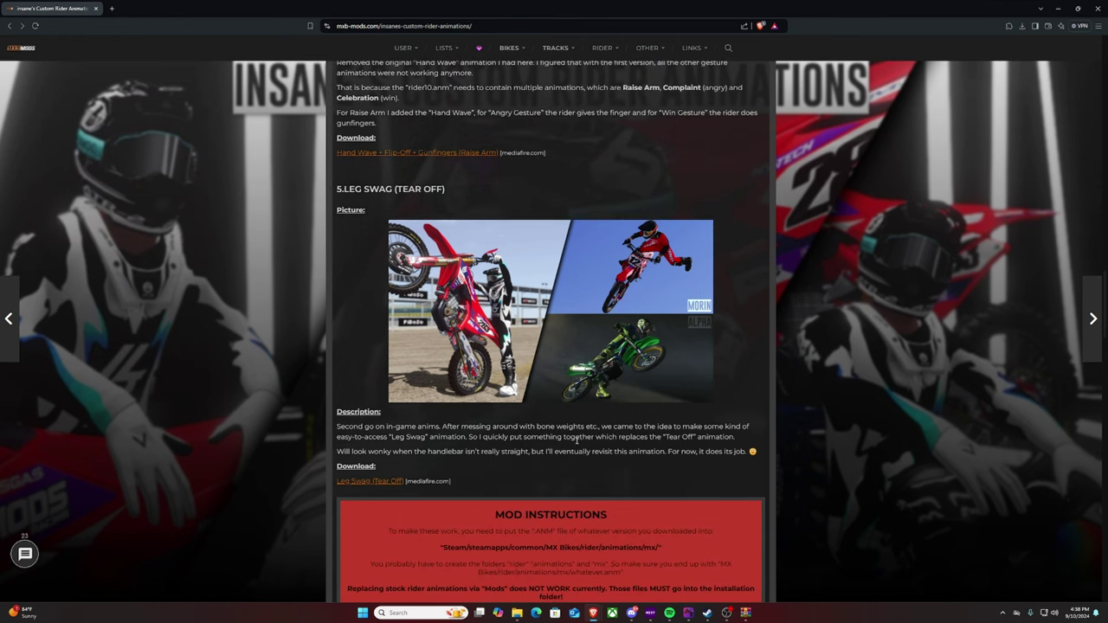
{"action": "scroll", "coordinate": [576, 441], "scroll_direction": "down", "scroll_amount": 1}
{"action": "scroll", "coordinate": [577, 441], "scroll_direction": "down", "scroll_amount": 2}
{"action": "scroll", "coordinate": [562, 441], "scroll_direction": "up", "scroll_amount": 2}
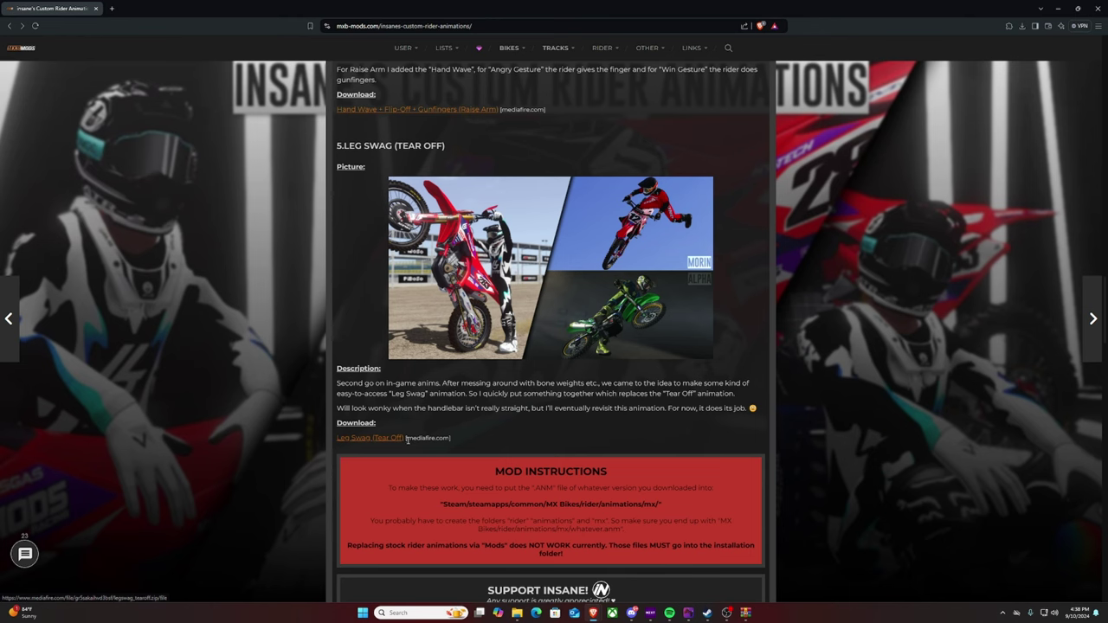
{"action": "scroll", "coordinate": [415, 445], "scroll_direction": "up", "scroll_amount": 3}
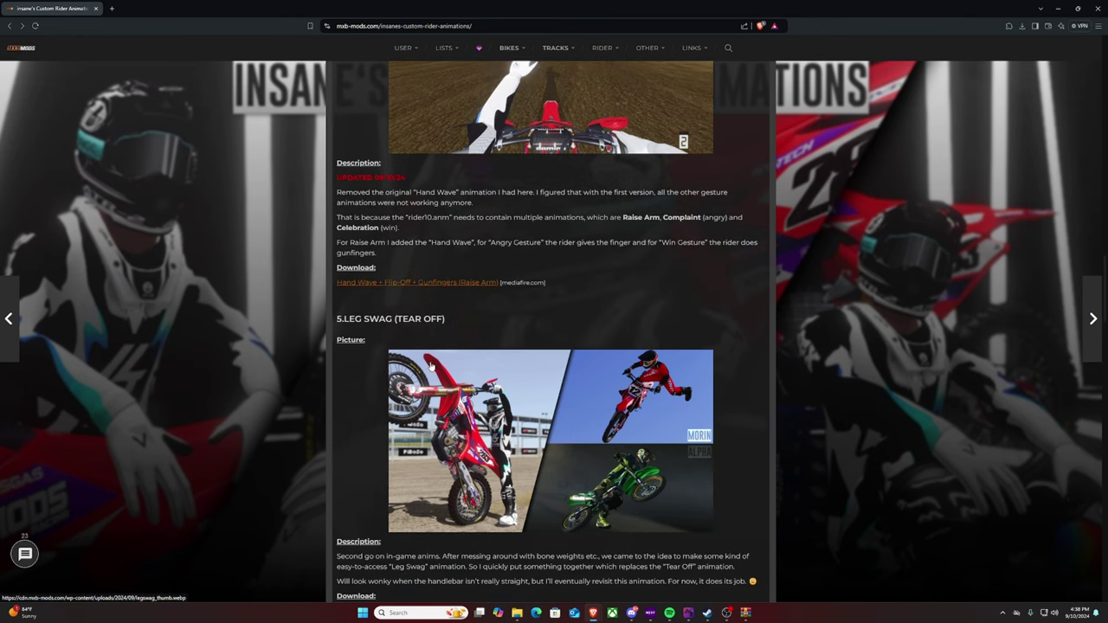
{"action": "scroll", "coordinate": [450, 379], "scroll_direction": "up", "scroll_amount": 5}
{"action": "scroll", "coordinate": [433, 407], "scroll_direction": "up", "scroll_amount": 1}
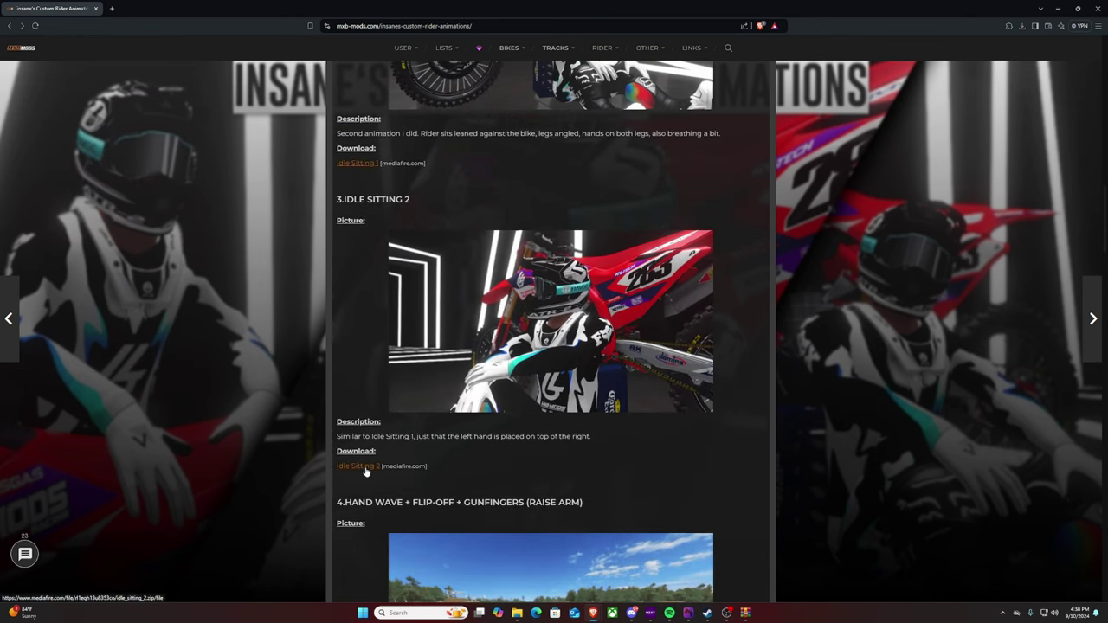
{"action": "scroll", "coordinate": [365, 472], "scroll_direction": "up", "scroll_amount": 6}
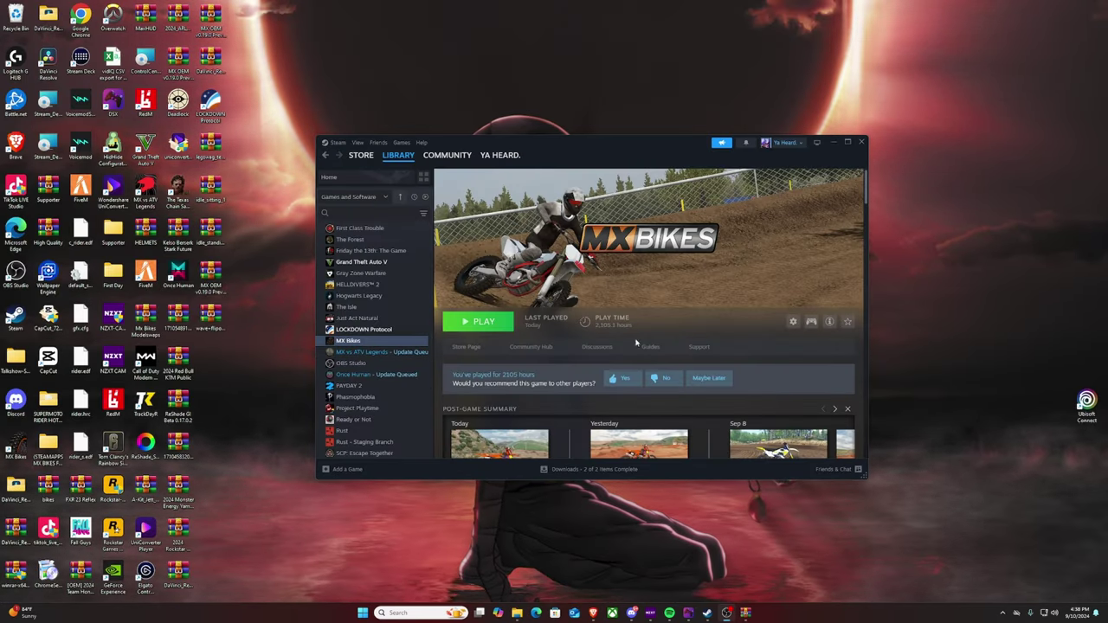
Step: Browse MX Bikes' local files via Manage in its Steam library menu
{"action": "right_click", "coordinate": [356, 342]}
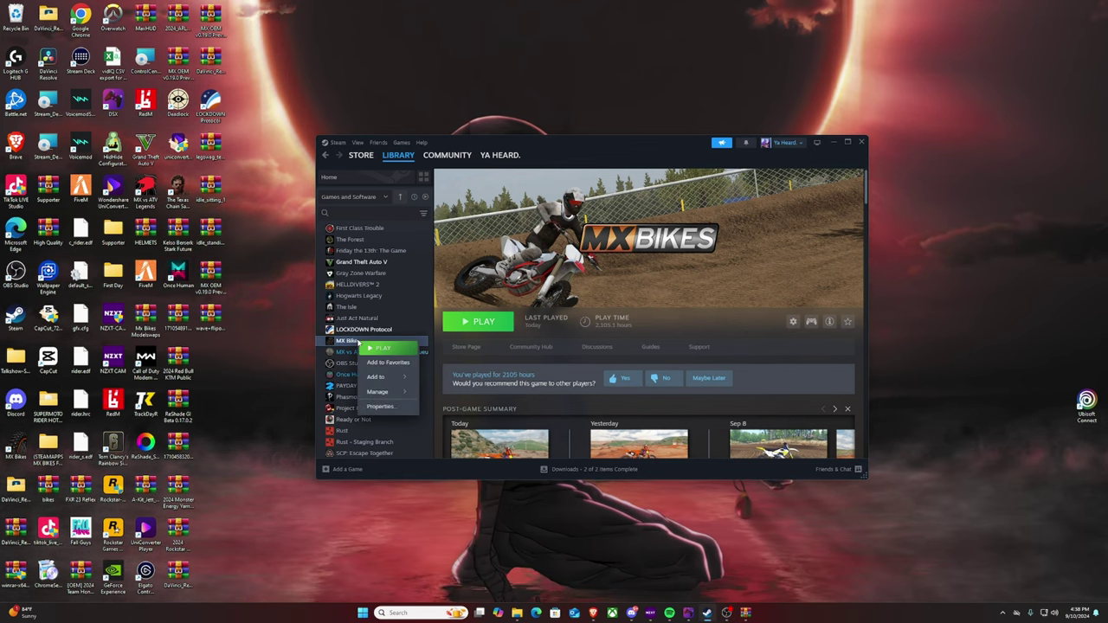
{"action": "mouse_move", "coordinate": [378, 392]}
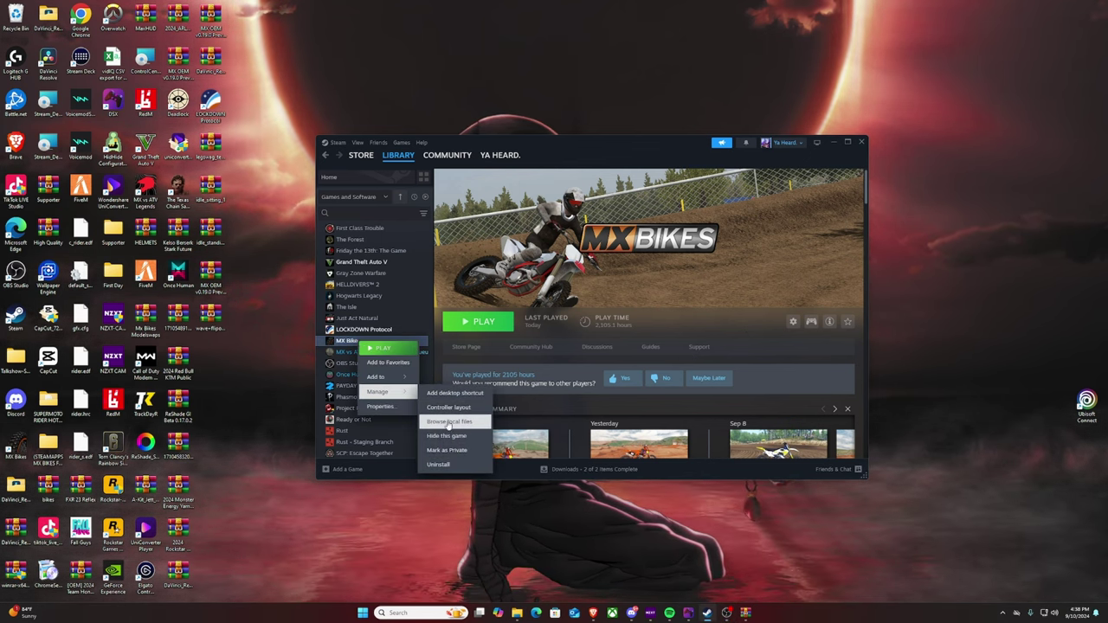
{"action": "left_click", "coordinate": [457, 421]}
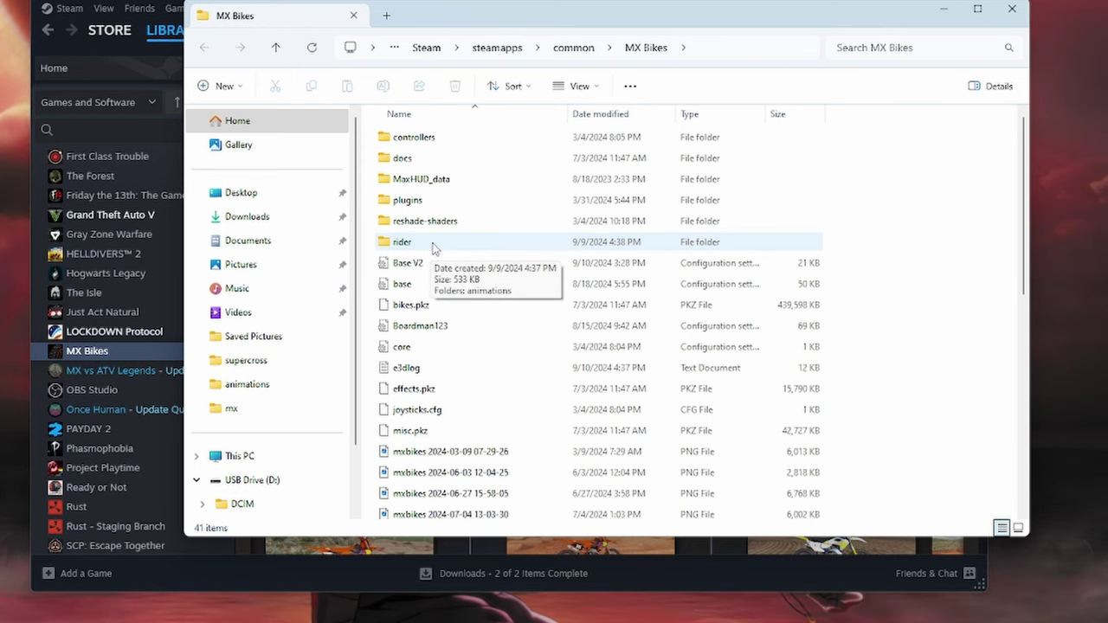
Step: Create a test folder inside MX Bikes, then delete it
{"action": "right_click", "coordinate": [878, 289]}
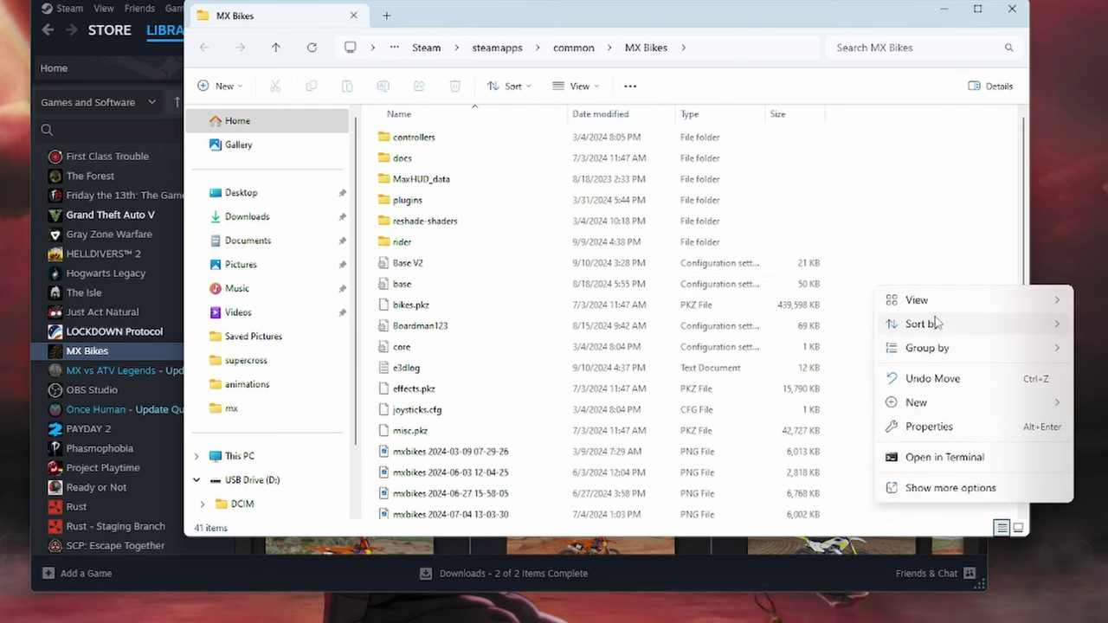
{"action": "mouse_move", "coordinate": [944, 405]}
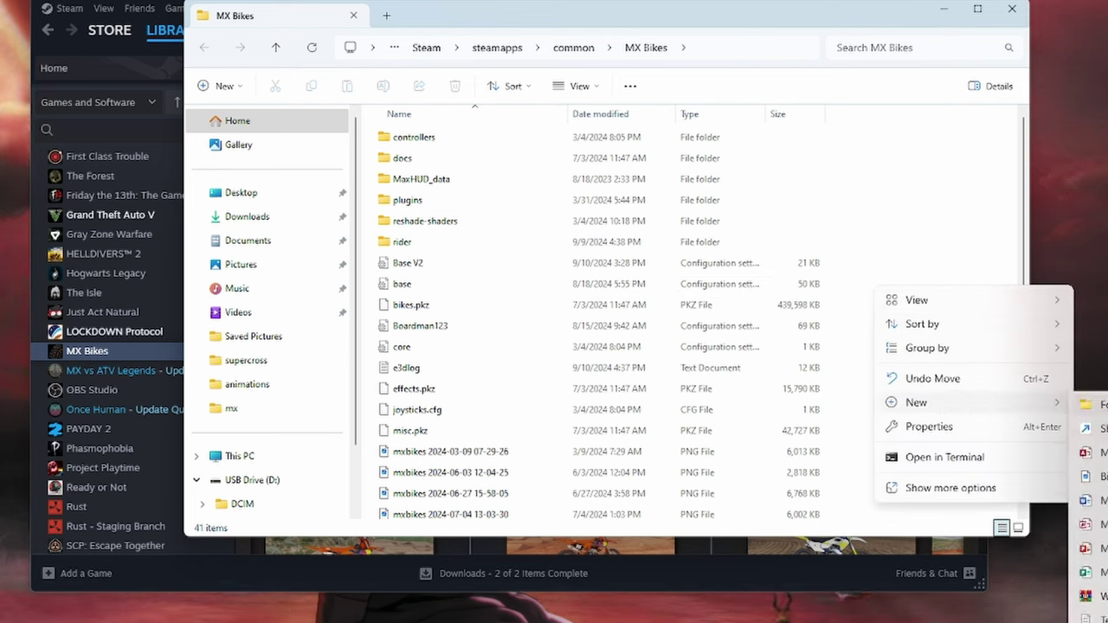
{"action": "left_click", "coordinate": [1093, 404]}
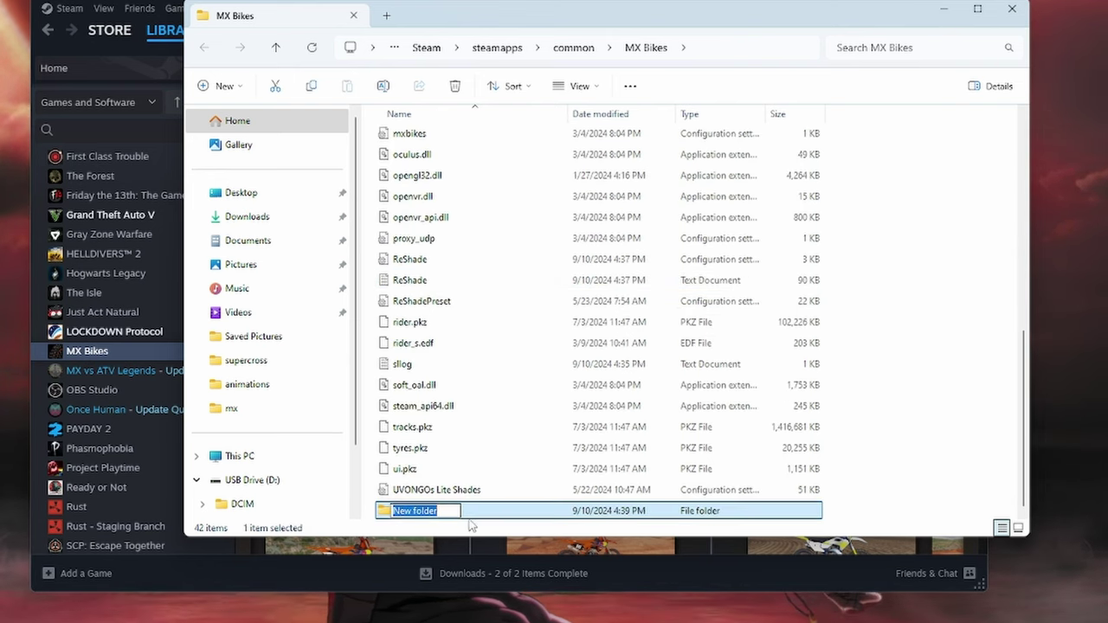
{"action": "right_click", "coordinate": [481, 517]}
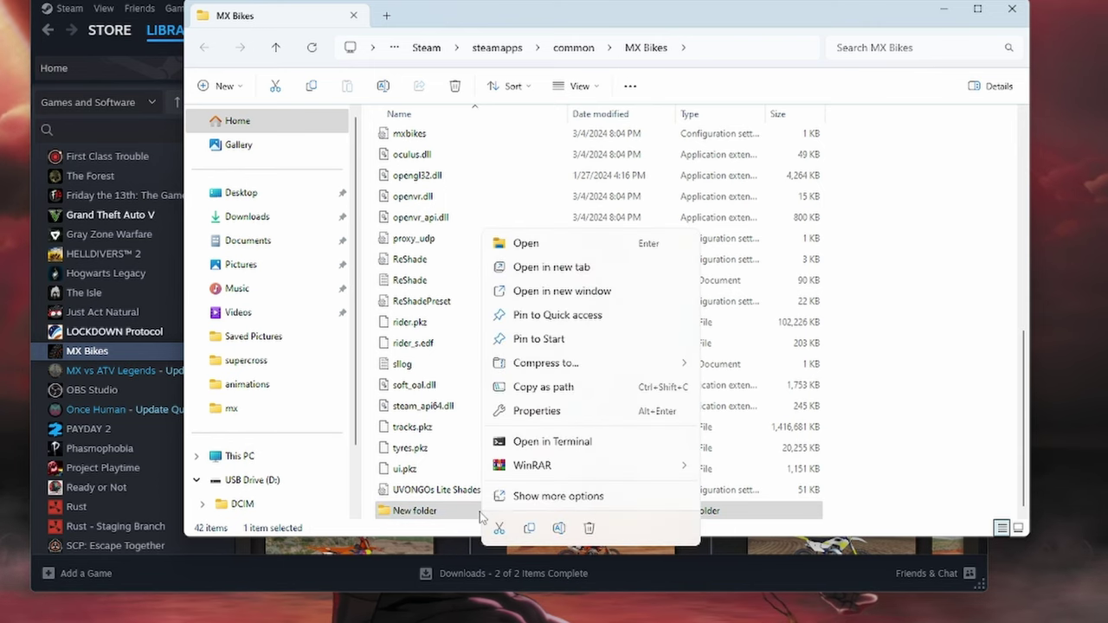
{"action": "left_click", "coordinate": [590, 529]}
Step: Open the rider folder and create and delete a test folder there
{"action": "scroll", "coordinate": [507, 312], "scroll_direction": "up", "scroll_amount": 8}
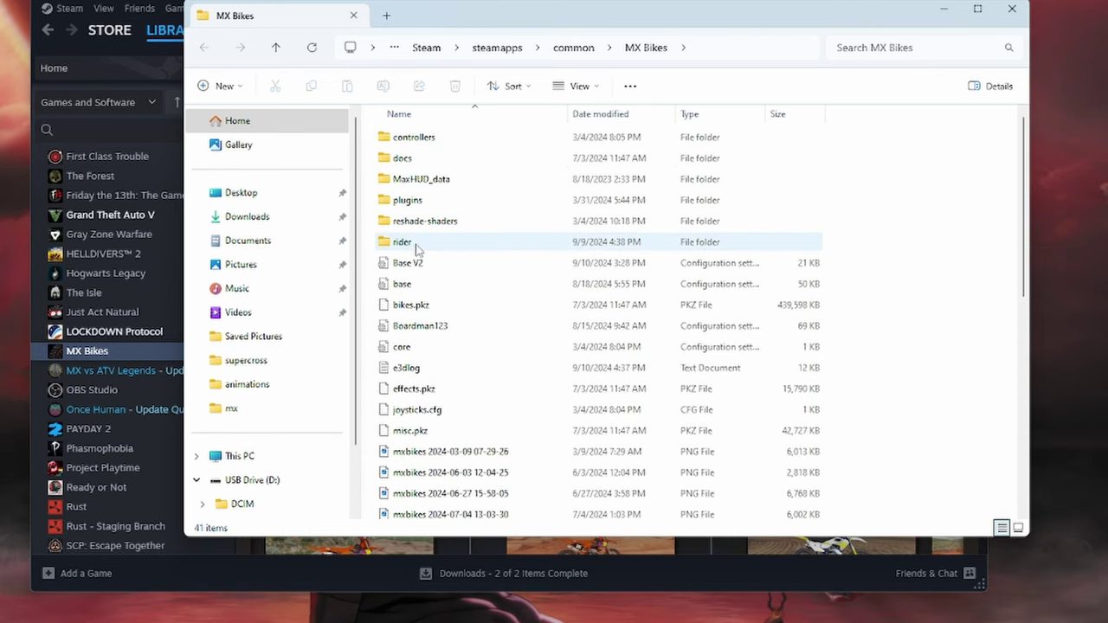
{"action": "double_click", "coordinate": [407, 242]}
{"action": "left_click", "coordinate": [412, 136]}
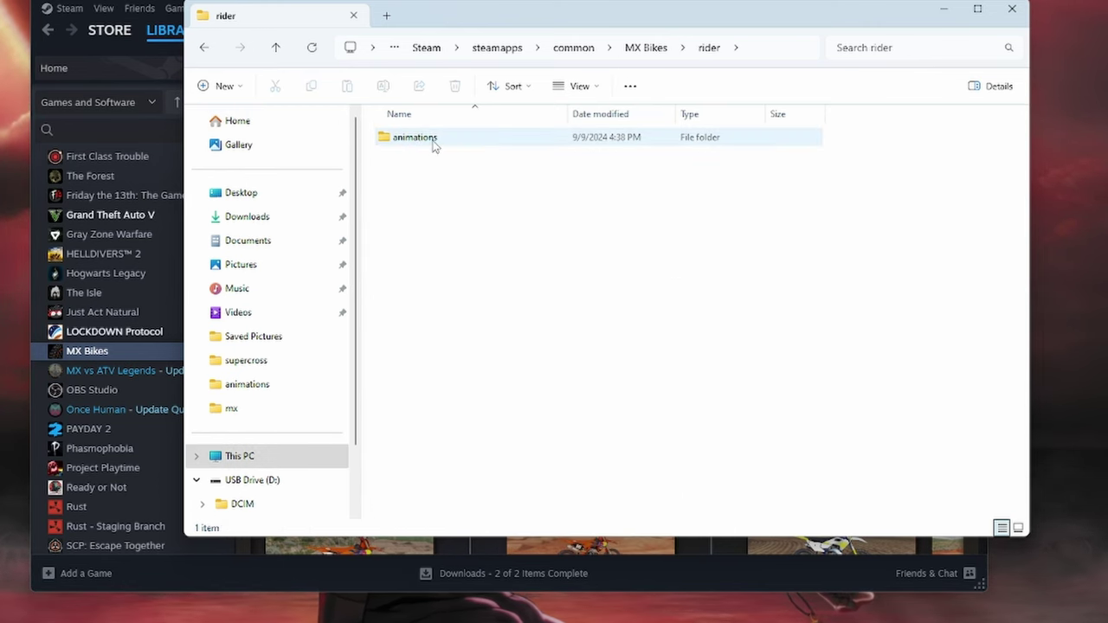
{"action": "right_click", "coordinate": [503, 221]}
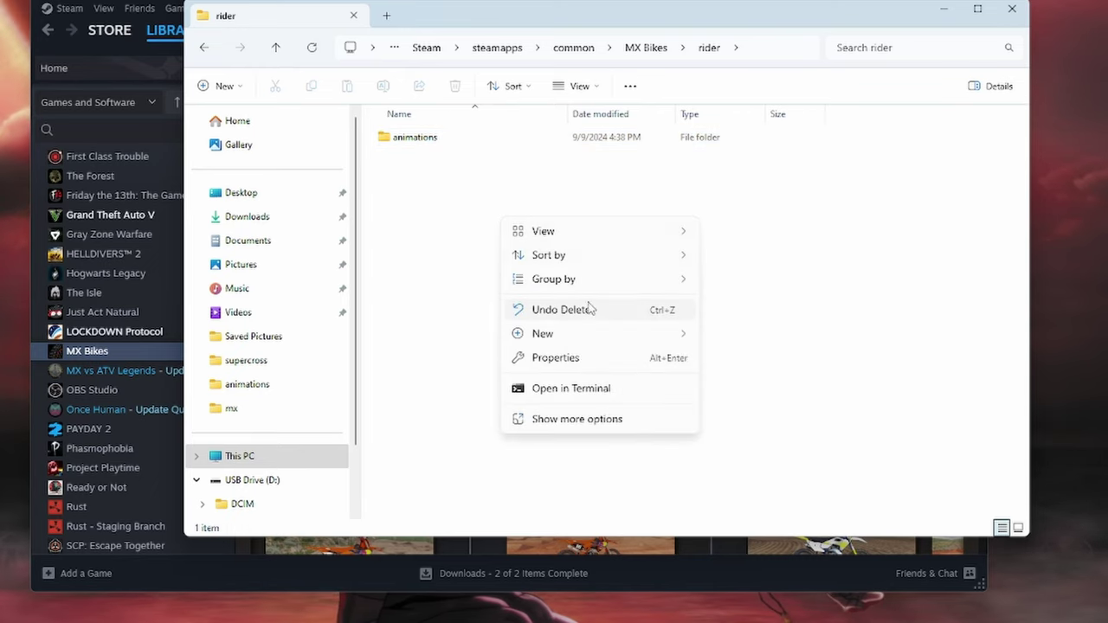
{"action": "mouse_move", "coordinate": [578, 338]}
{"action": "left_click", "coordinate": [753, 336]}
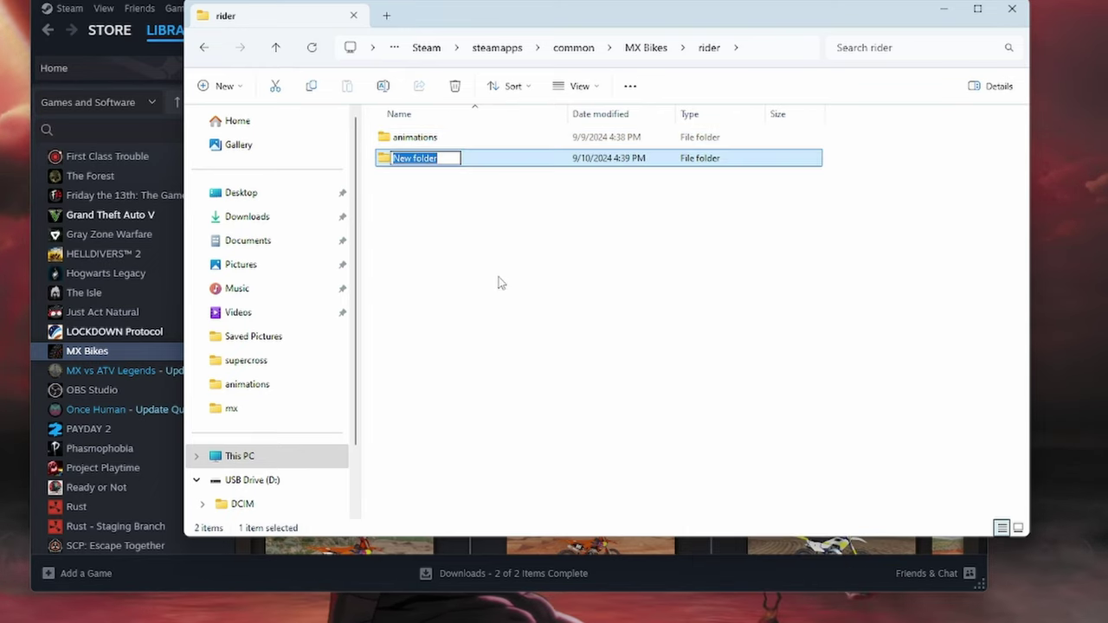
{"action": "left_click", "coordinate": [479, 158]}
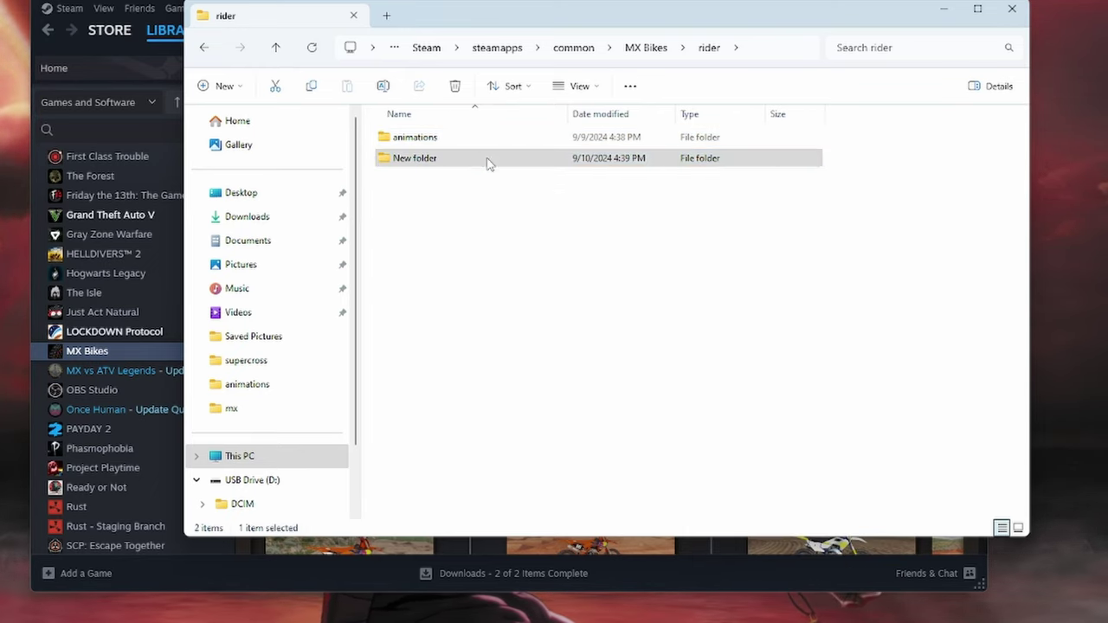
{"action": "right_click", "coordinate": [485, 160]}
{"action": "left_click", "coordinate": [592, 171]}
Step: Open the animations folder and create and delete a test folder inside it
{"action": "double_click", "coordinate": [433, 141]}
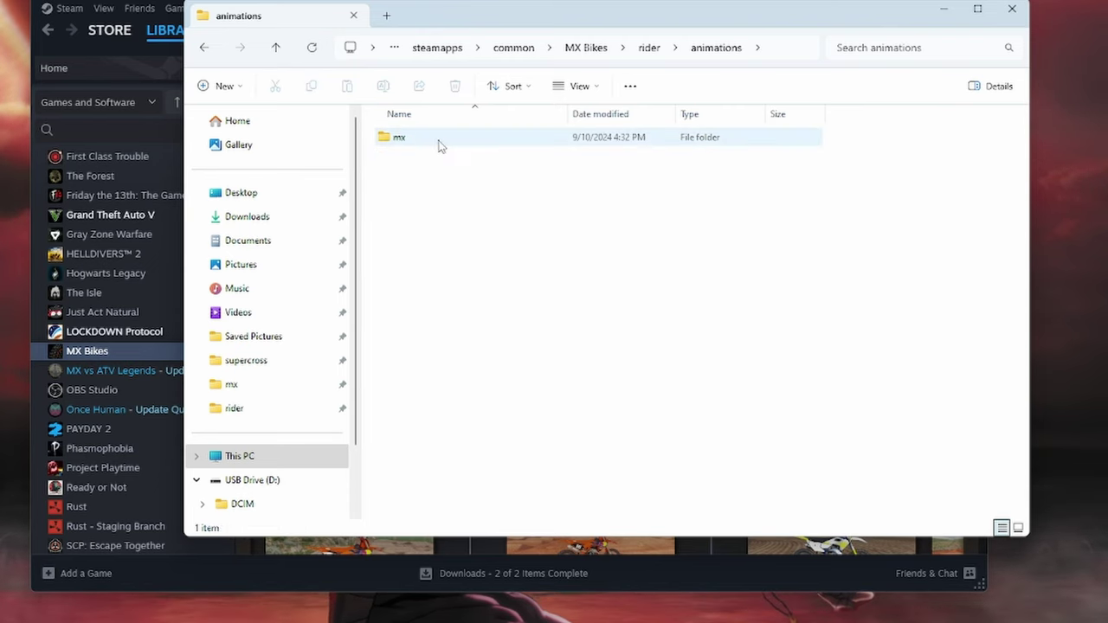
{"action": "right_click", "coordinate": [490, 219]}
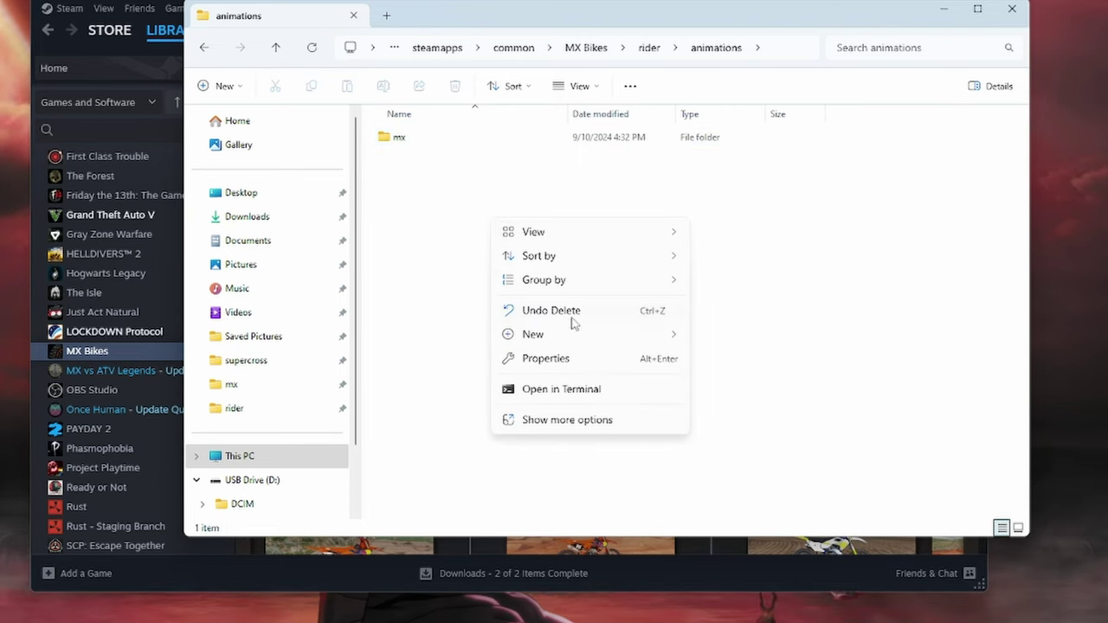
{"action": "mouse_move", "coordinate": [574, 336]}
{"action": "left_click", "coordinate": [750, 340]}
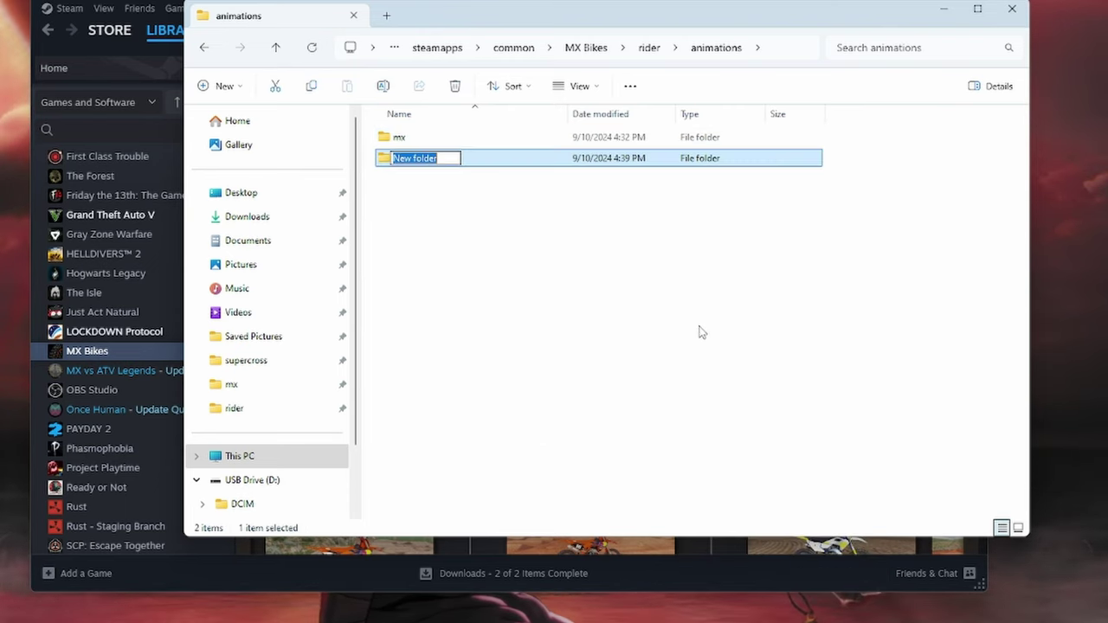
{"action": "key", "text": "Escape"}
{"action": "key", "text": "Delete"}
Step: Open the mx animations folder and bring the legswag_tearoff.zip archive forward in WinRAR
{"action": "double_click", "coordinate": [443, 144]}
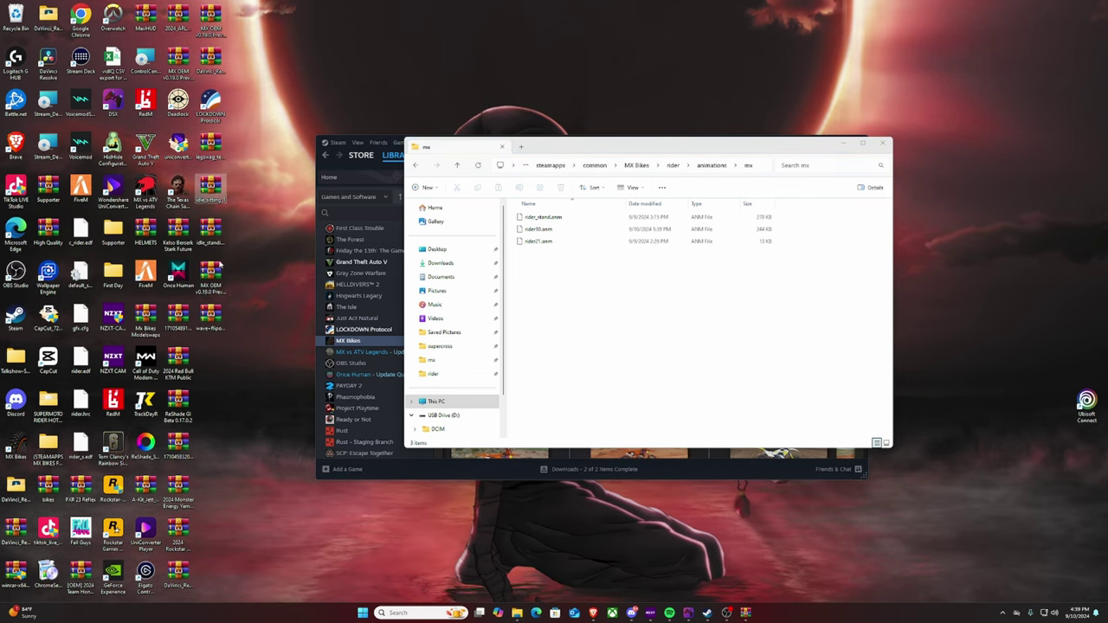
{"action": "left_click", "coordinate": [210, 320]}
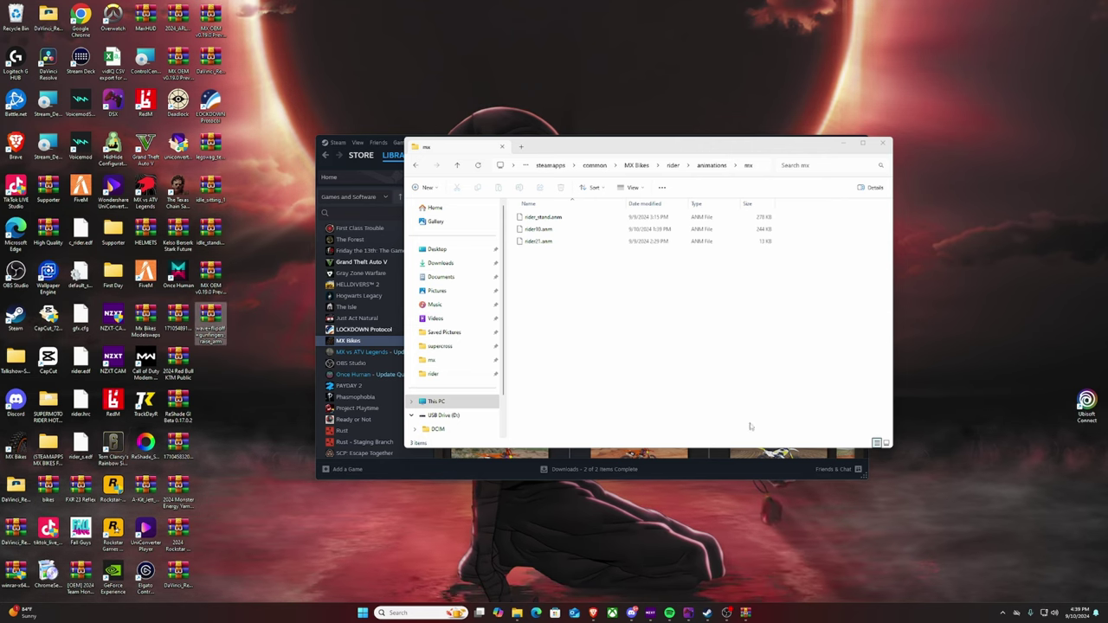
{"action": "left_click", "coordinate": [746, 613]}
{"action": "left_click", "coordinate": [664, 565]}
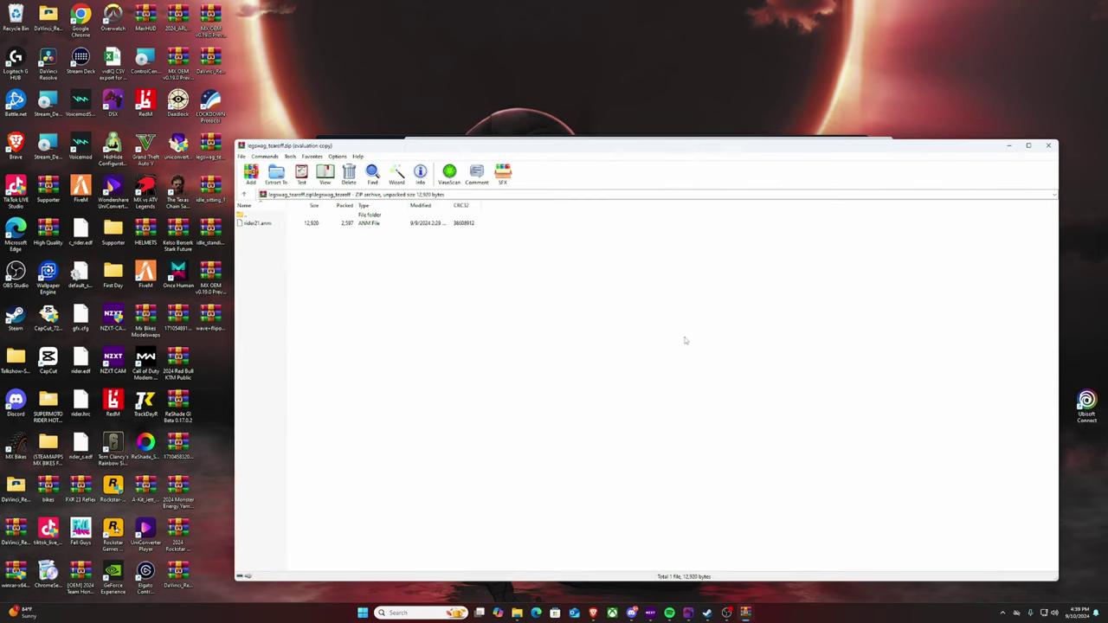
Step: Show rider21.anm in the archive's legswag_tearoff folder, with the mx window placed upper right
{"action": "left_click_drag", "start_coordinate": [568, 158], "coordinate": [490, 240]}
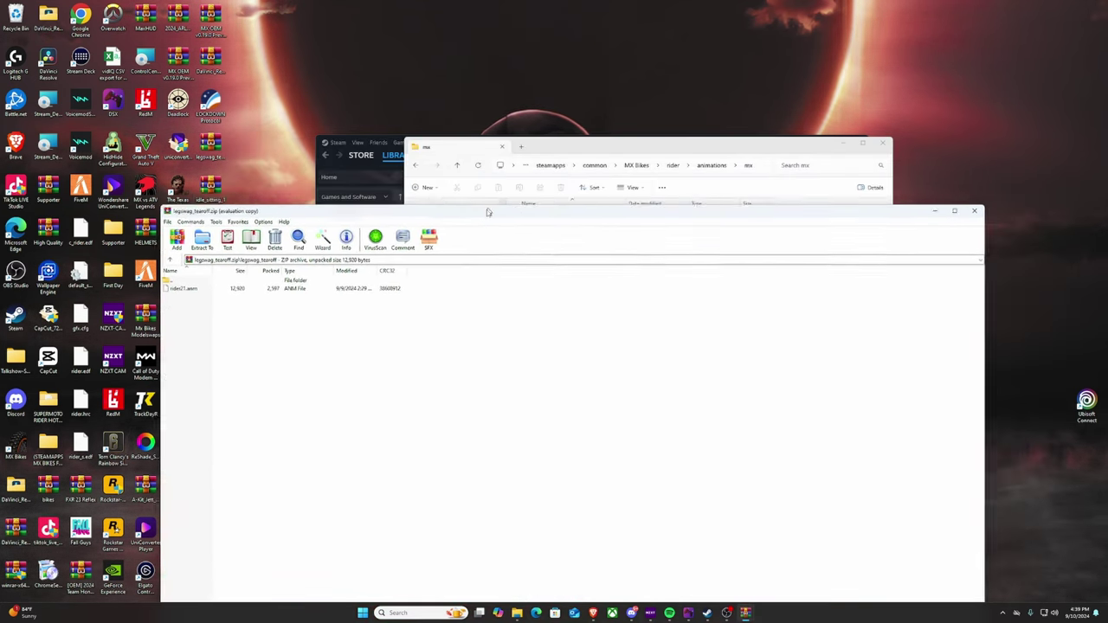
{"action": "double_click", "coordinate": [196, 298]}
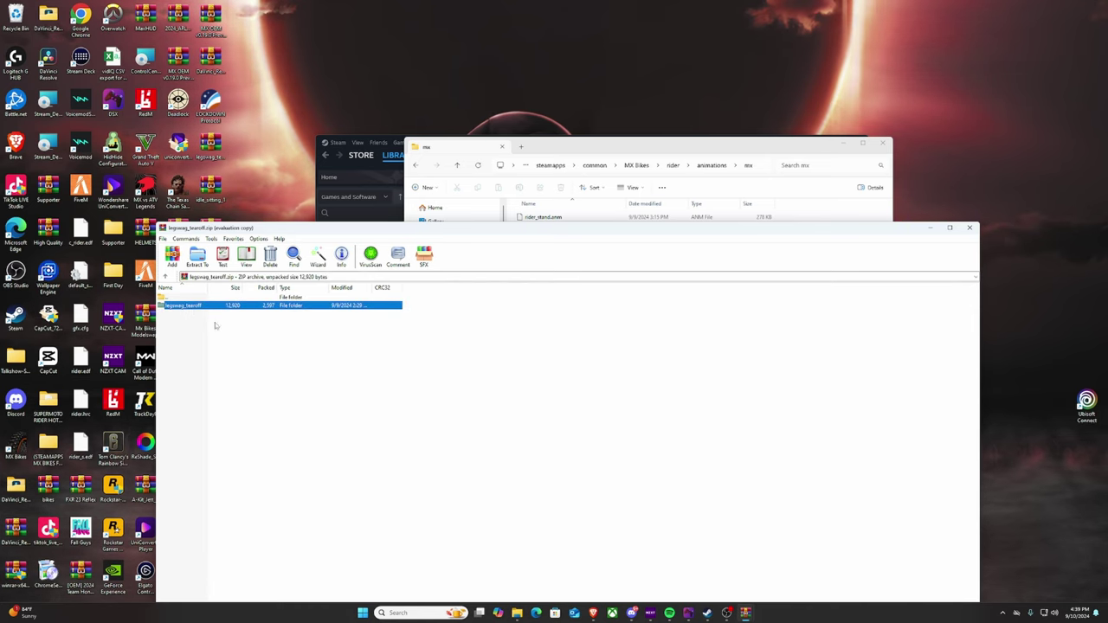
{"action": "double_click", "coordinate": [186, 306]}
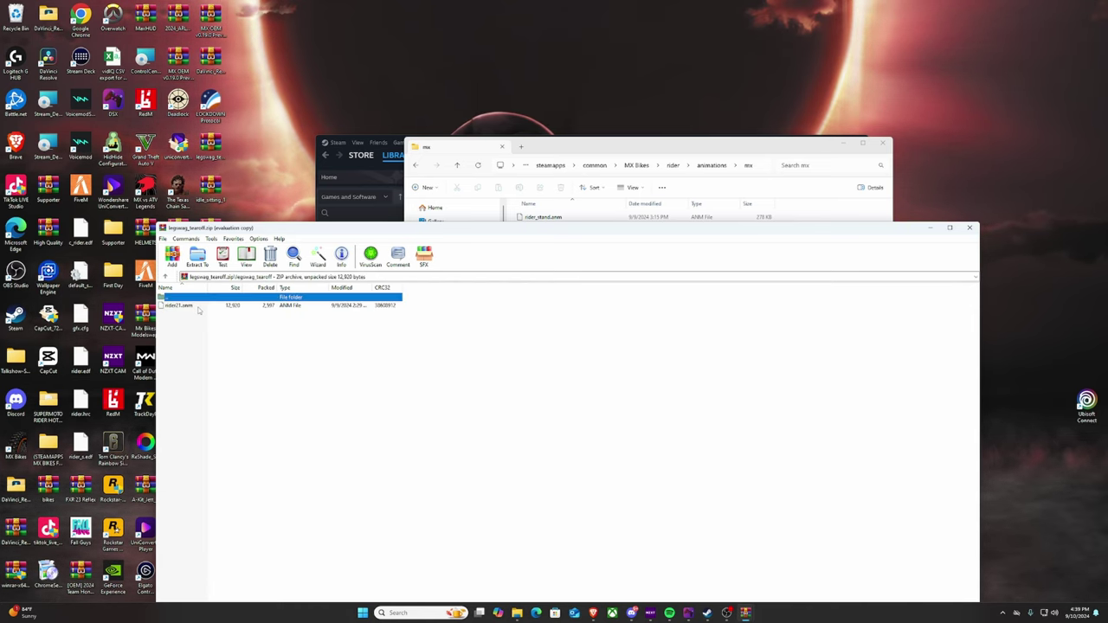
{"action": "left_click_drag", "start_coordinate": [655, 151], "coordinate": [770, 99]}
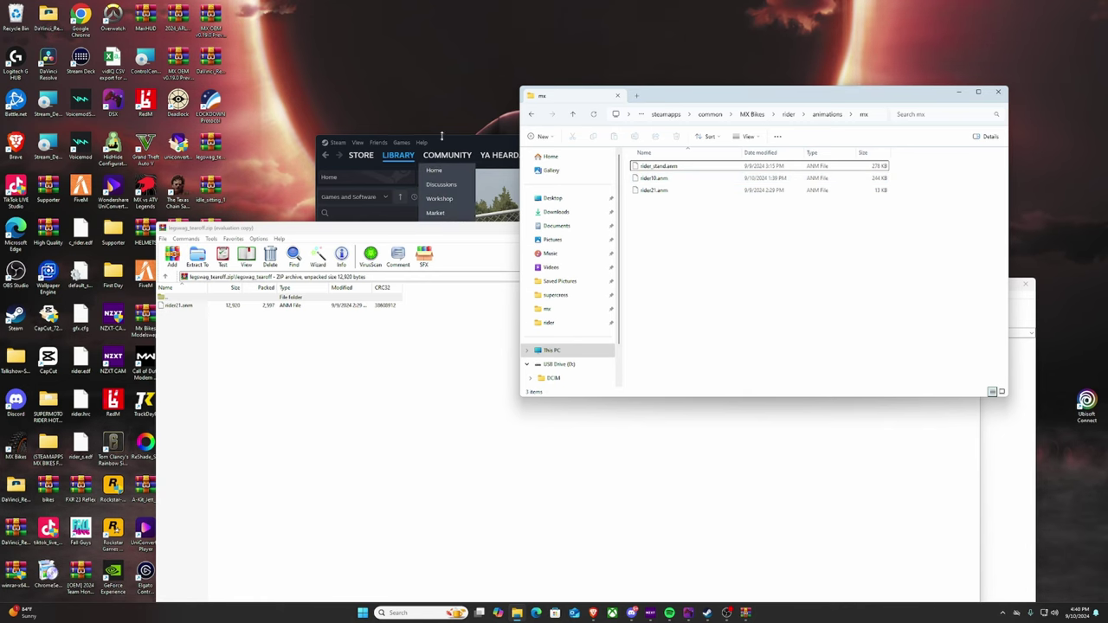
Step: In a new Explorer window, go to Documents > PiBoSo > MX Bikes > mods > rider
{"action": "right_click", "coordinate": [517, 613]}
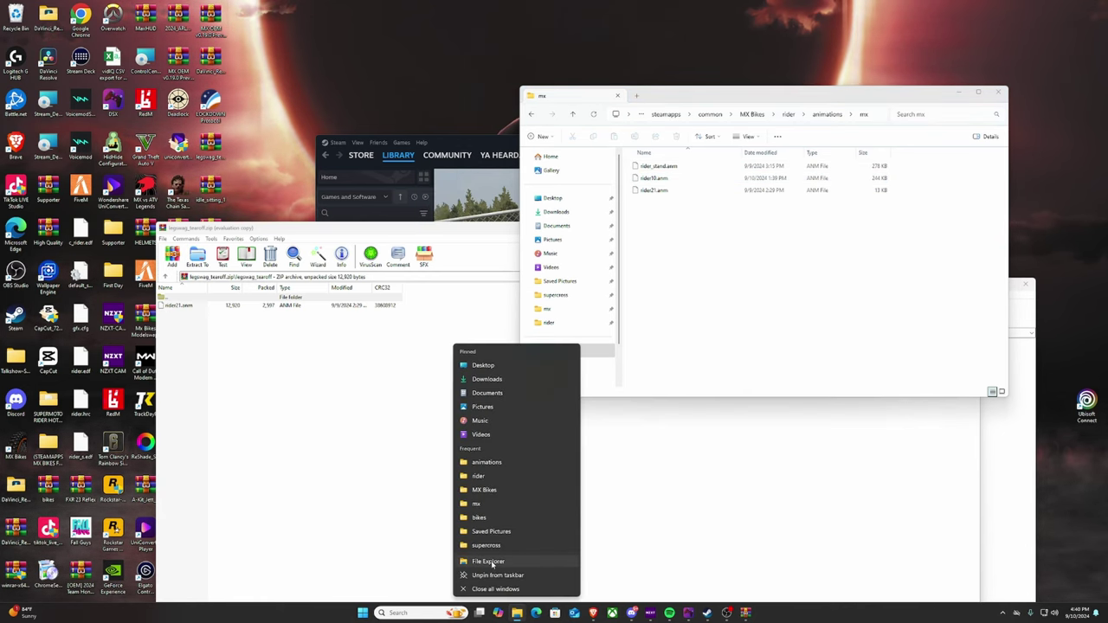
{"action": "left_click", "coordinate": [491, 564]}
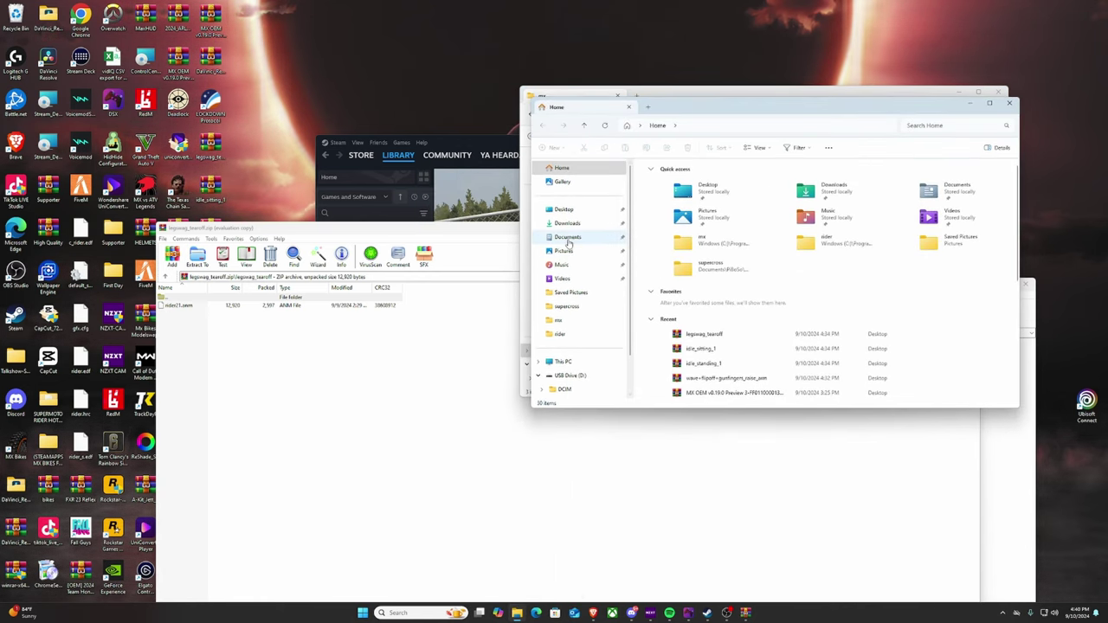
{"action": "left_click", "coordinate": [566, 306]}
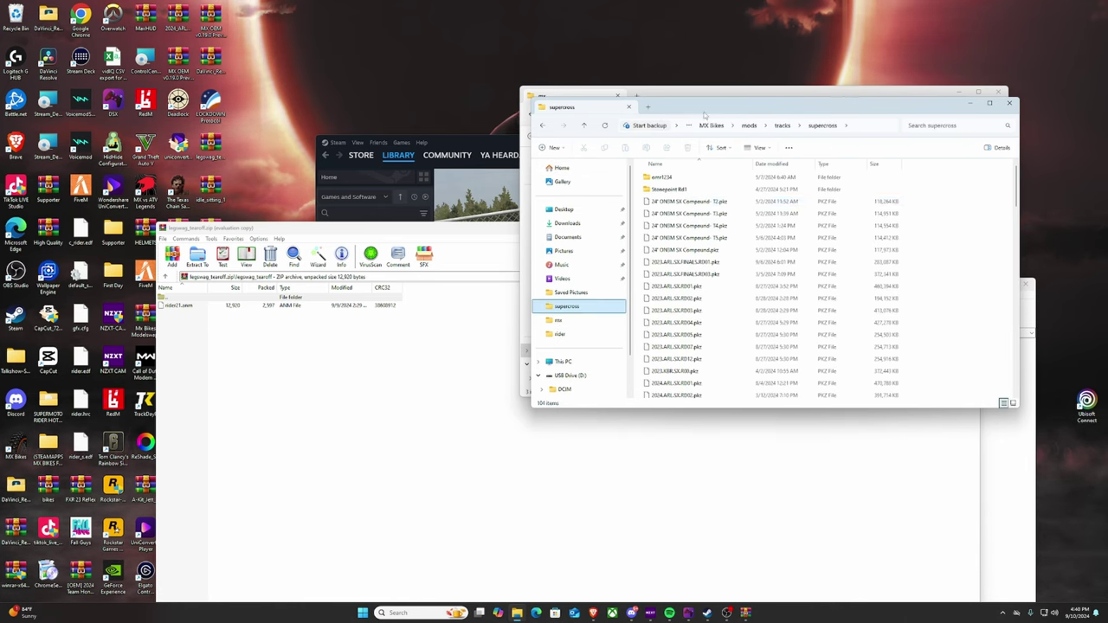
{"action": "left_click", "coordinate": [706, 127]}
{"action": "double_click", "coordinate": [681, 190]}
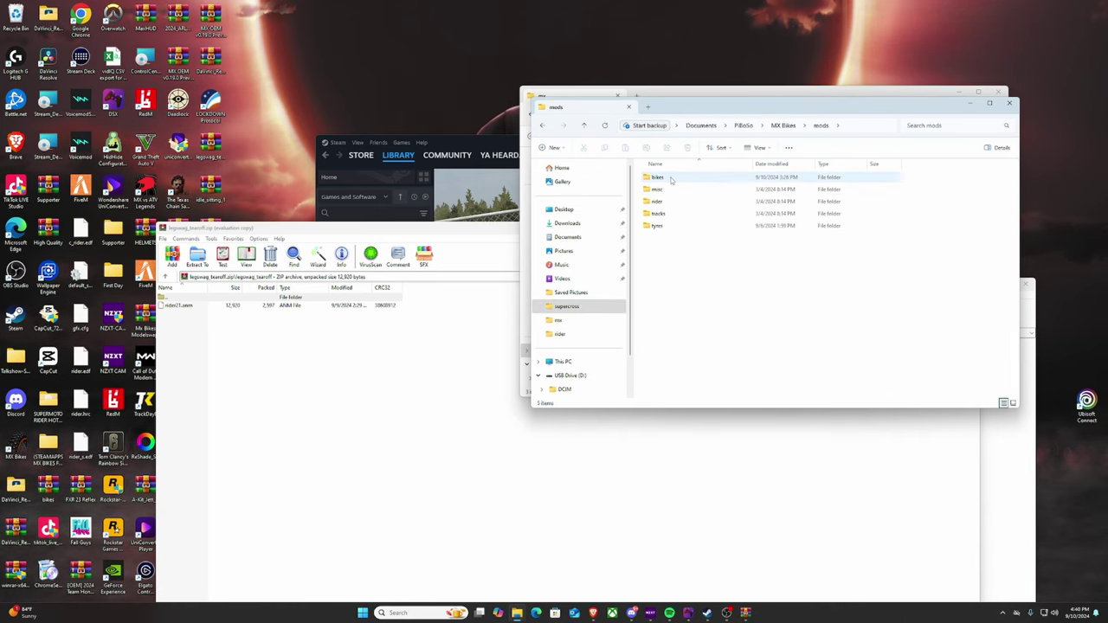
{"action": "double_click", "coordinate": [666, 202]}
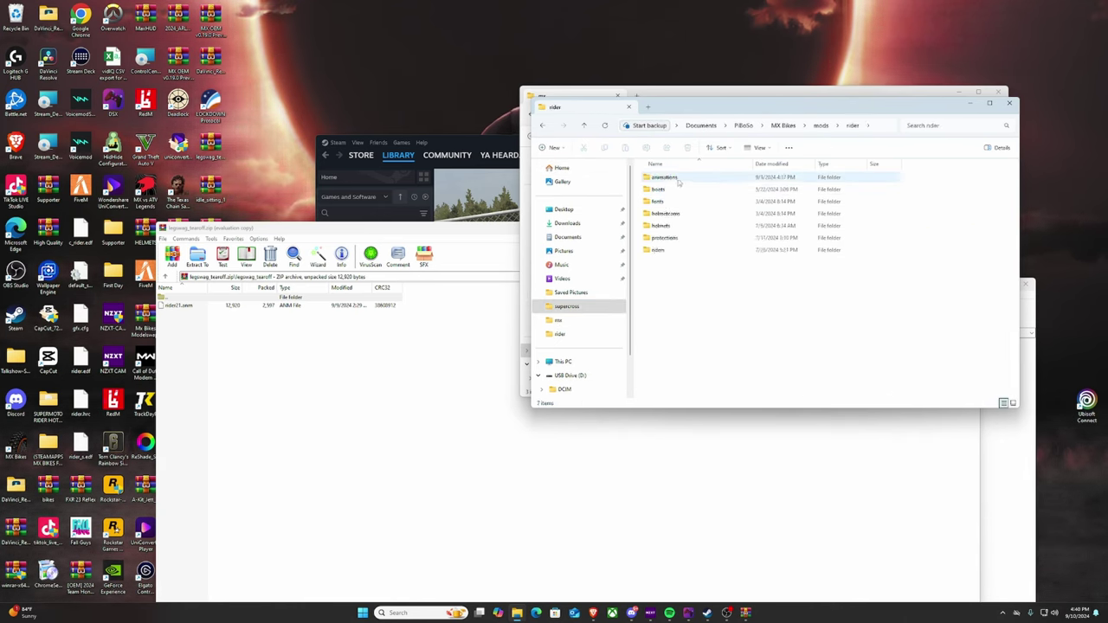
Step: Check the empty animations folder and the riders folder, returning to rider each time
{"action": "double_click", "coordinate": [665, 177]}
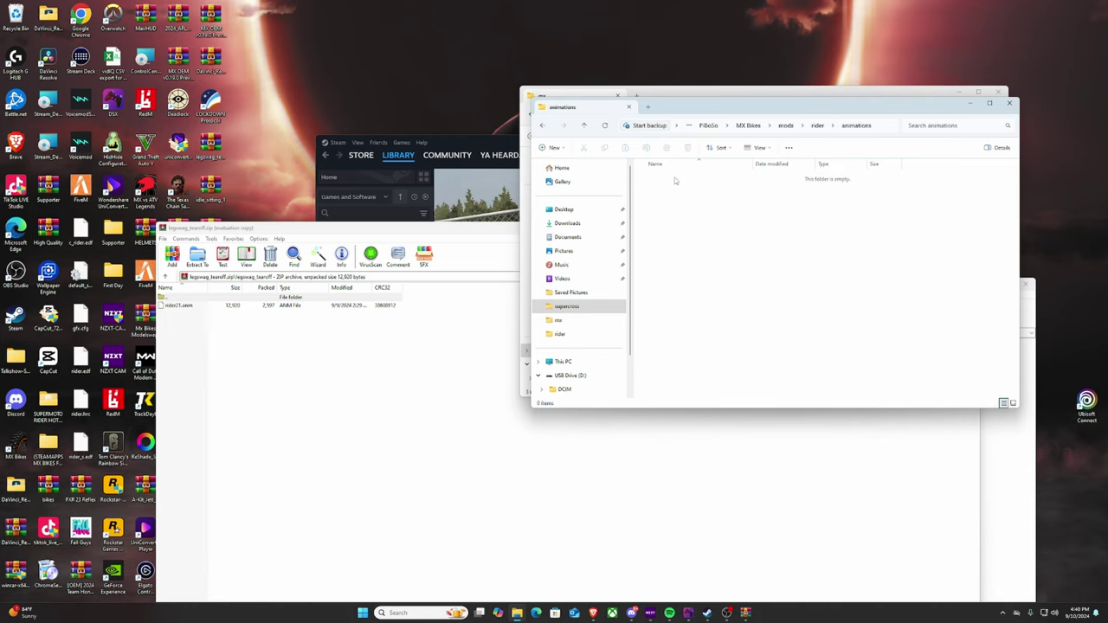
{"action": "left_click", "coordinate": [544, 127]}
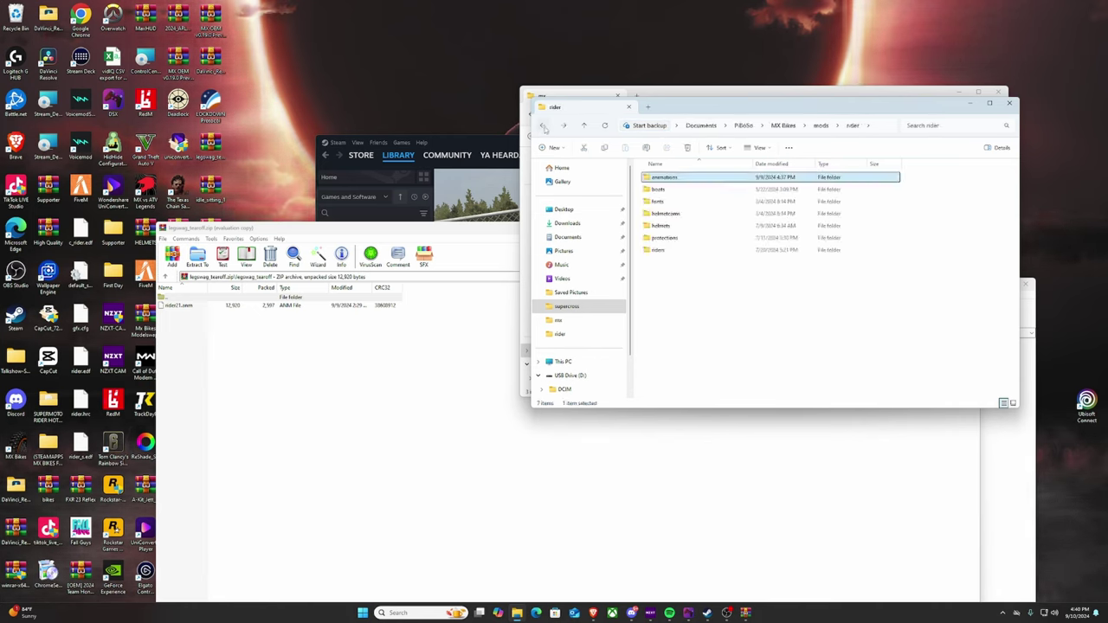
{"action": "double_click", "coordinate": [665, 250]}
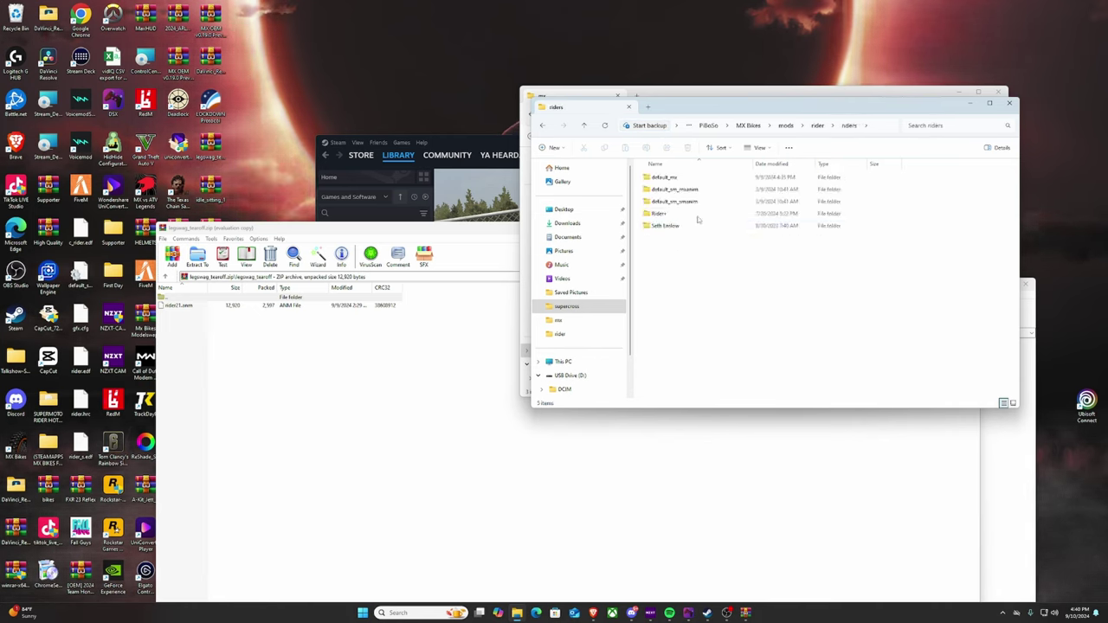
{"action": "left_click", "coordinate": [543, 126]}
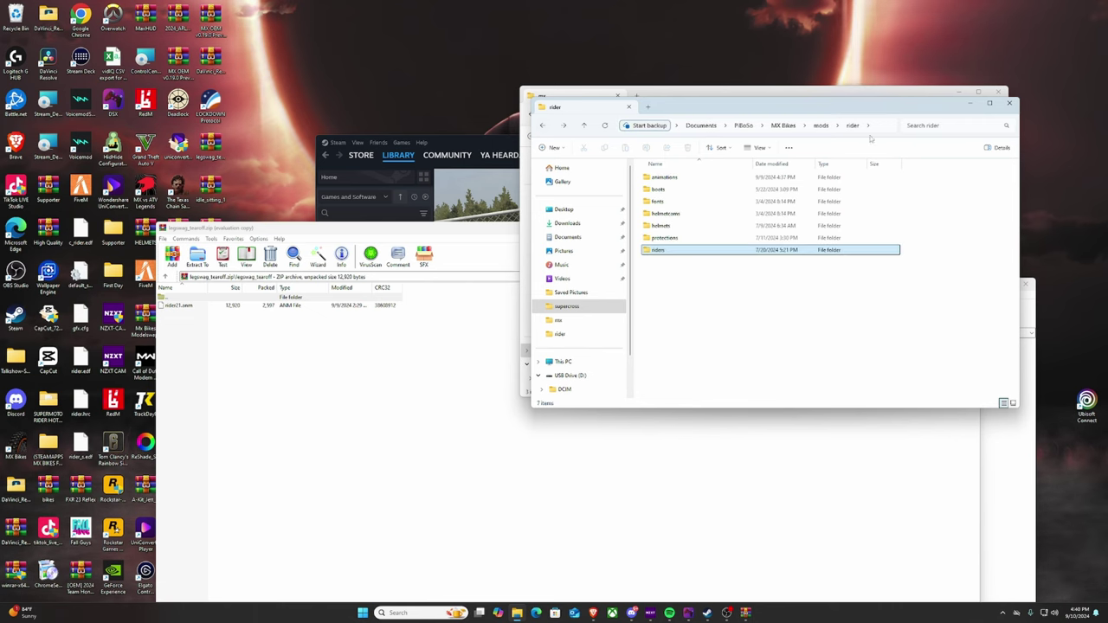
Step: Close the extra Explorer window and launch MX Bikes from the Steam library
{"action": "left_click", "coordinate": [1007, 104]}
{"action": "left_click", "coordinate": [707, 614]}
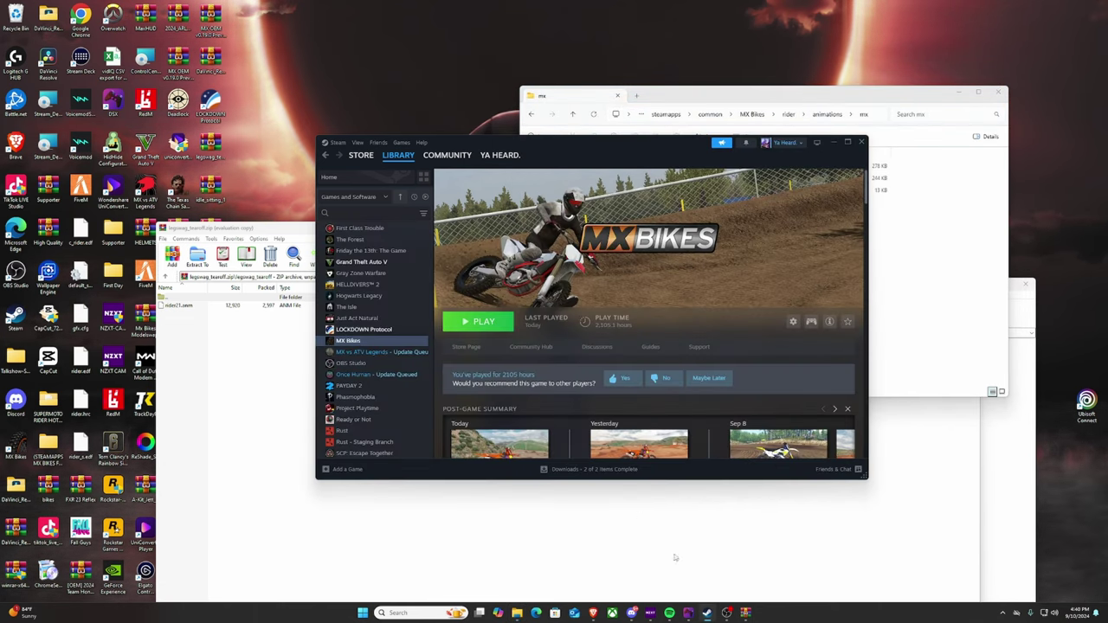
{"action": "right_click", "coordinate": [371, 346]}
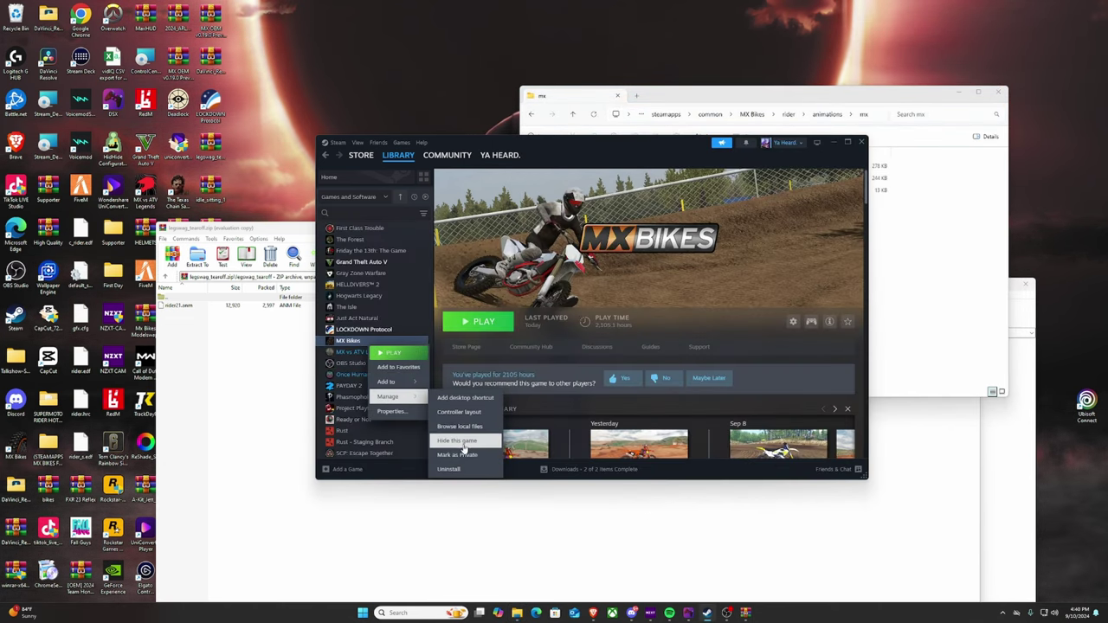
{"action": "left_click", "coordinate": [875, 305]}
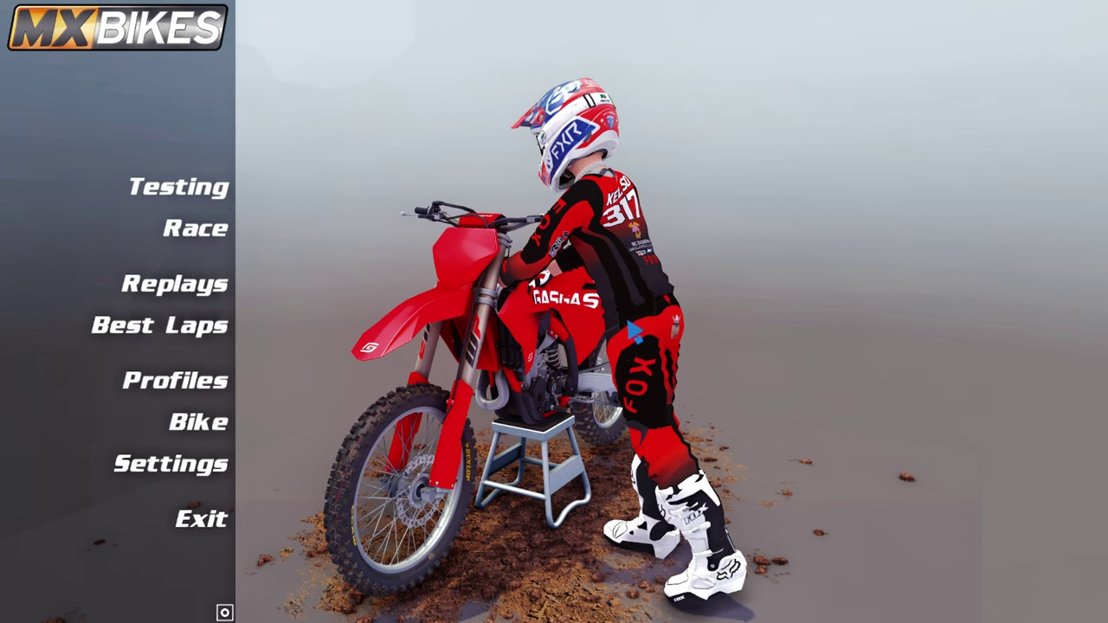
Step: Start riding from bike selection and trigger the left-hand wave animation with G
{"action": "left_click", "coordinate": [227, 431]}
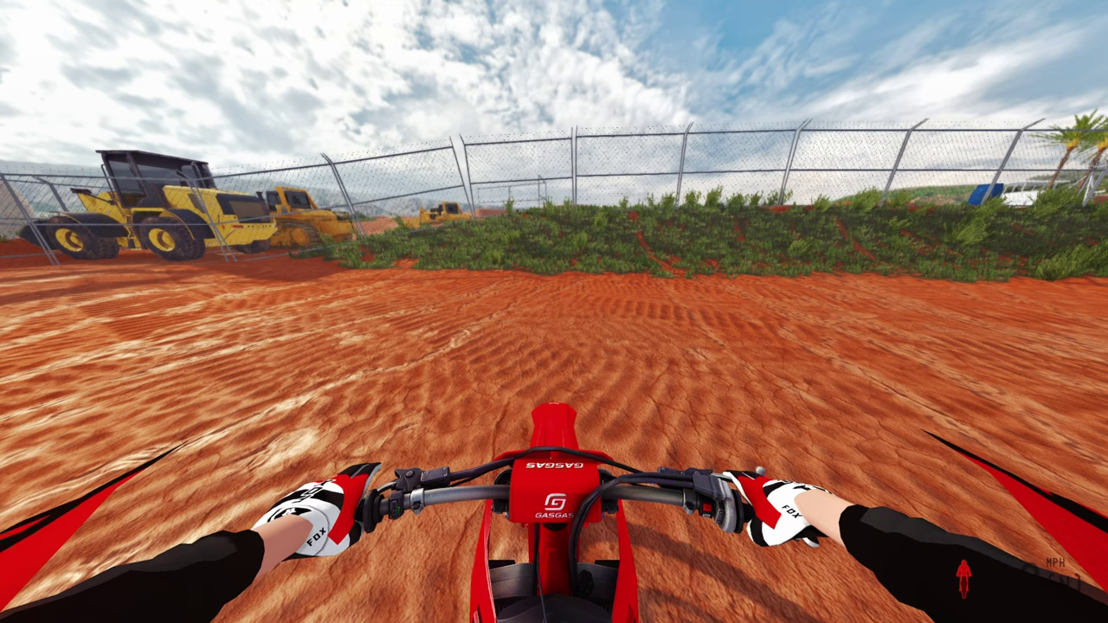
{"action": "key", "text": "g"}
Step: Switch to the external chase camera and ride across the track over the jumps
{"action": "key", "text": "c"}
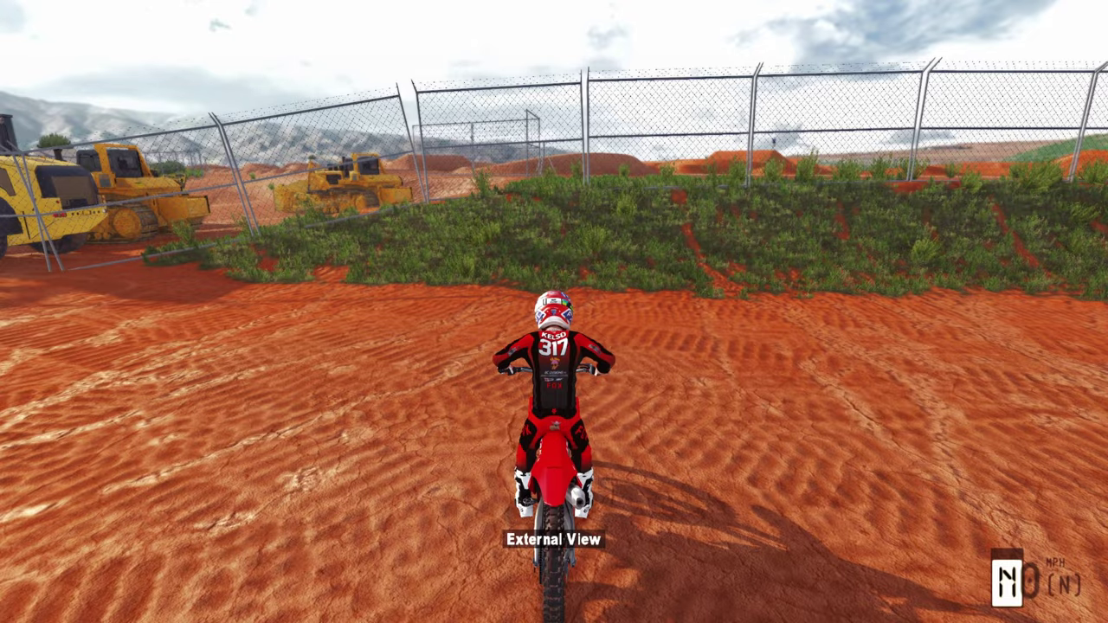
{"action": "key", "text": "Up"}
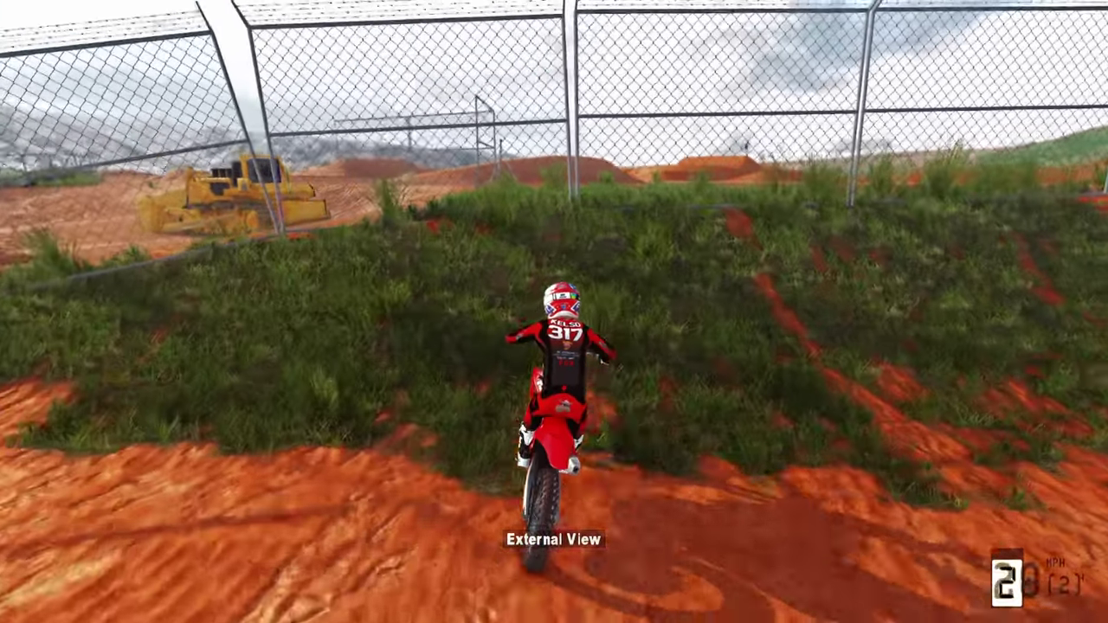
{"action": "key", "text": "Up"}
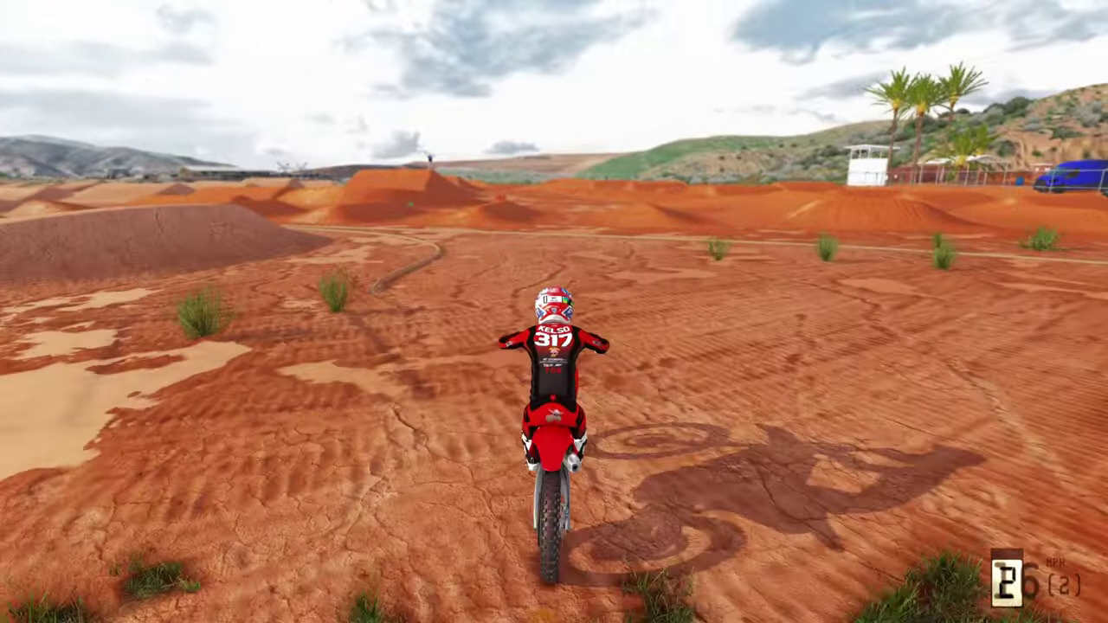
{"action": "key", "text": "Up"}
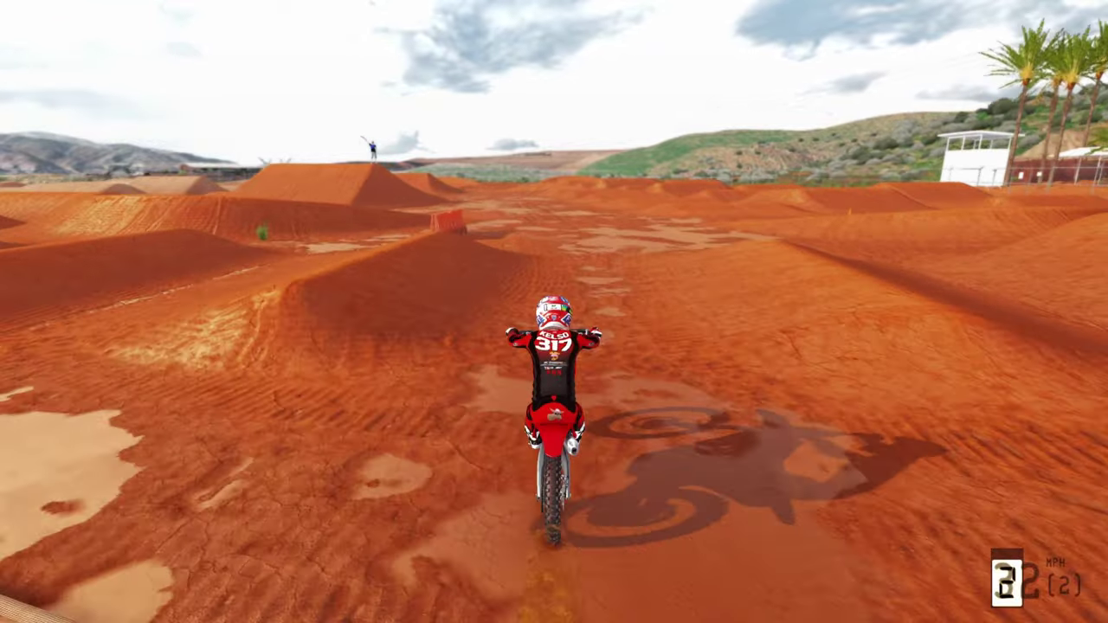
{"action": "key", "text": "Up"}
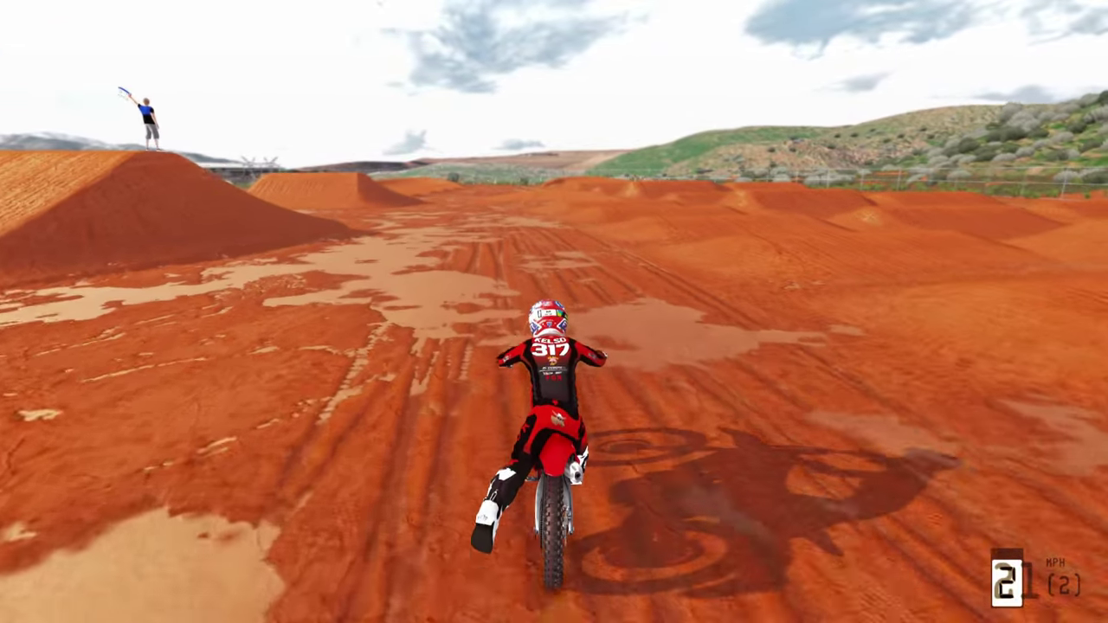
{"action": "key", "text": "Up"}
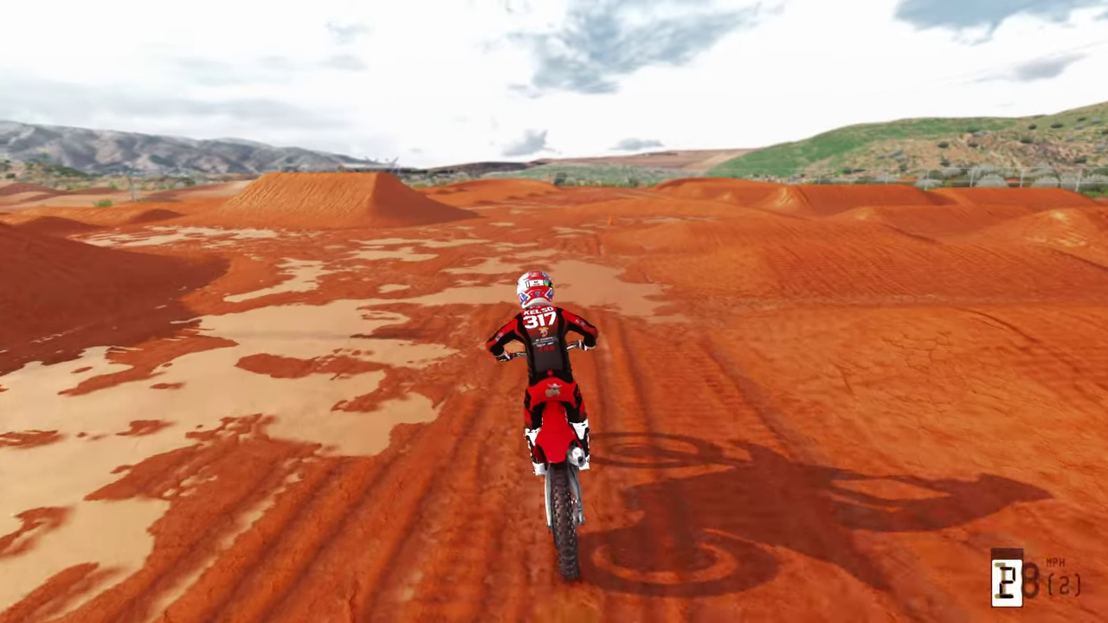